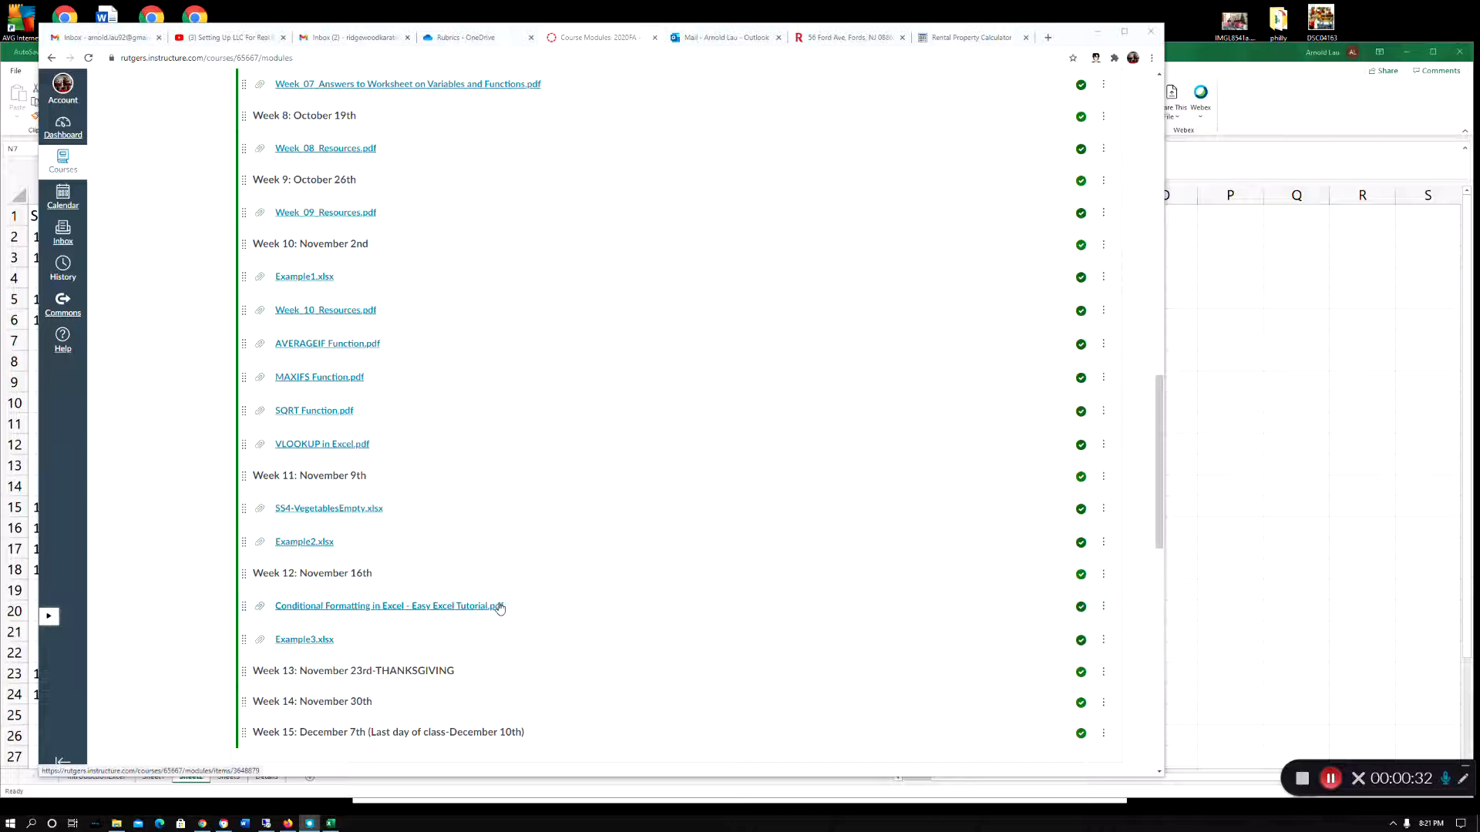
# - Look over the course modules list down to the Week 12 conditional formatting resources and switch to the Excel workbook
pyautogui.scroll(15, 504, 512)
pyautogui.scroll(3, 505, 512)
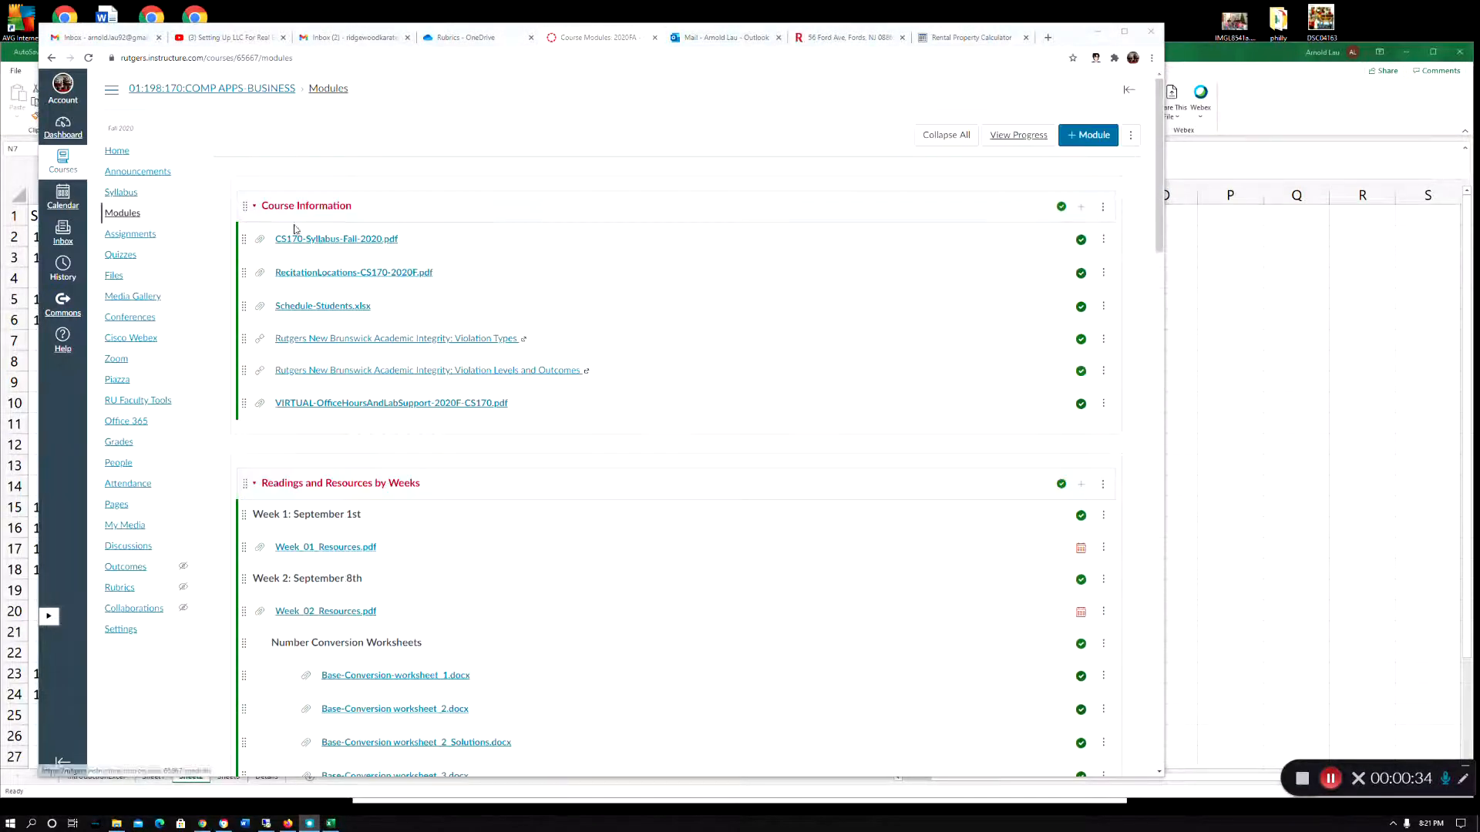
pyautogui.scroll(-10, 383, 301)
pyautogui.scroll(-4, 389, 300)
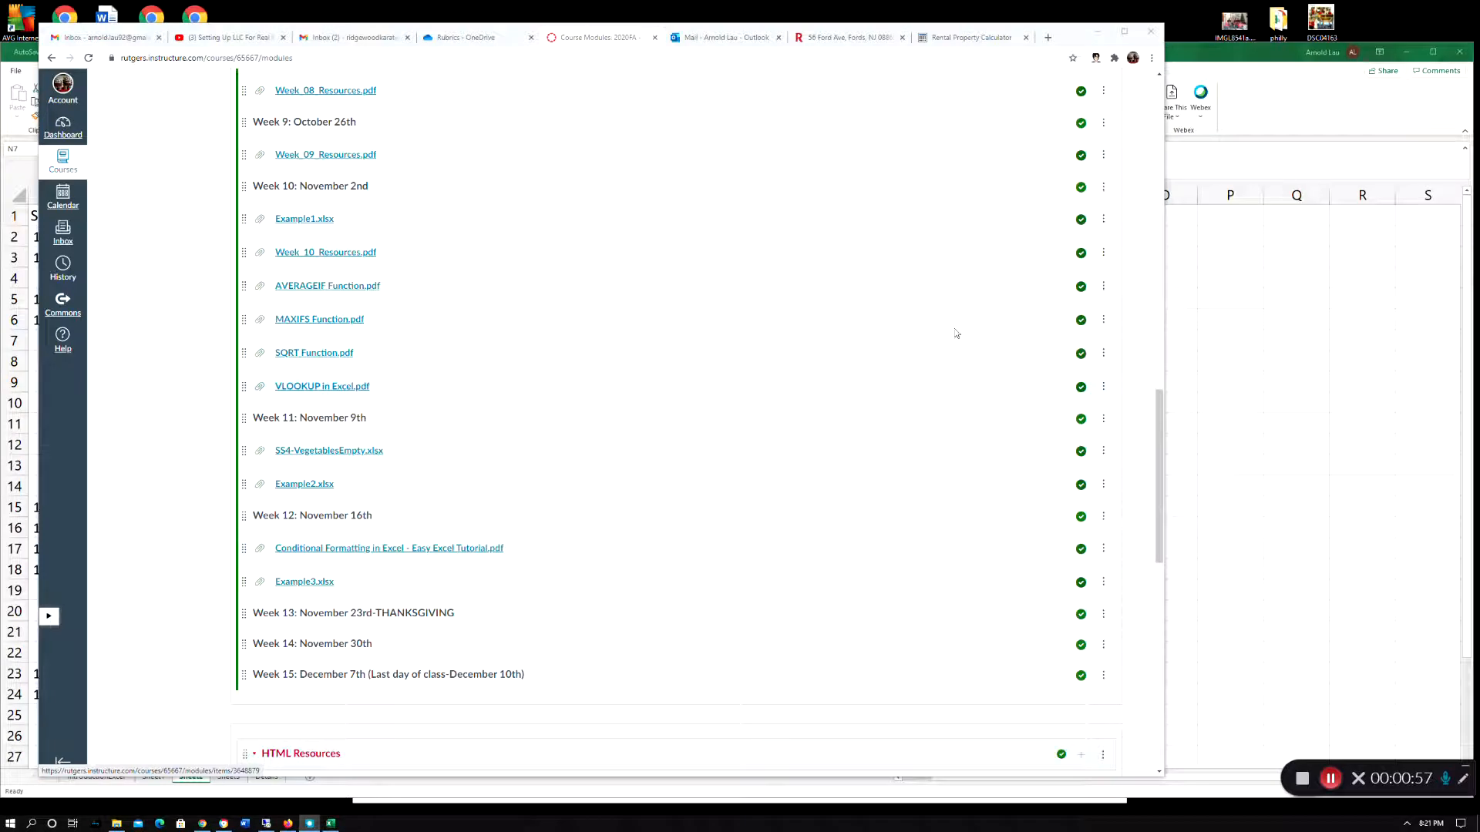
pyautogui.click(1098, 33)
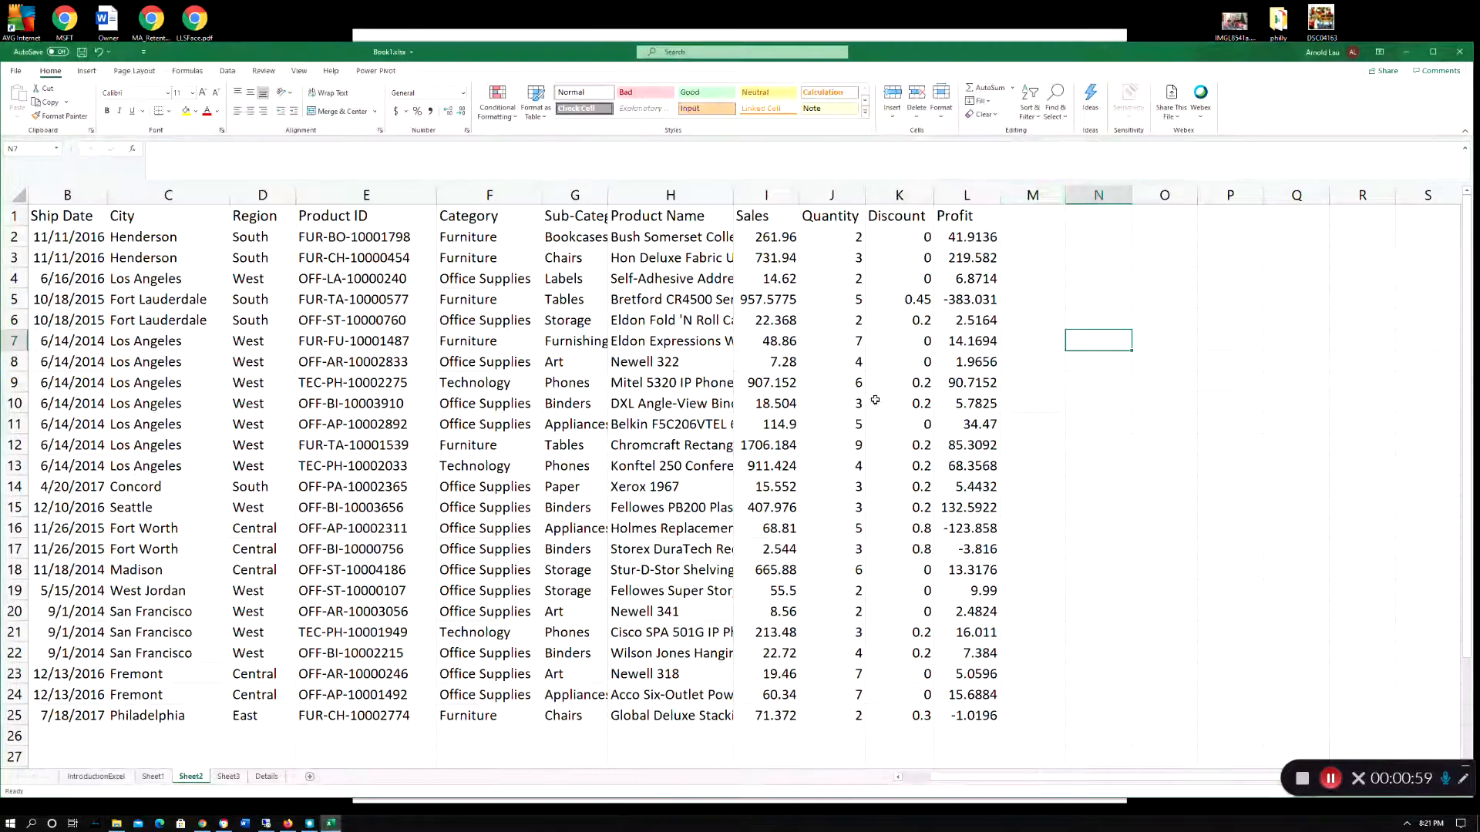
# - Widen the Sub-Category and Product Name columns on Sheet2 so that more of their text fits
pyautogui.moveTo(608, 195); pyautogui.dragTo(657, 196)
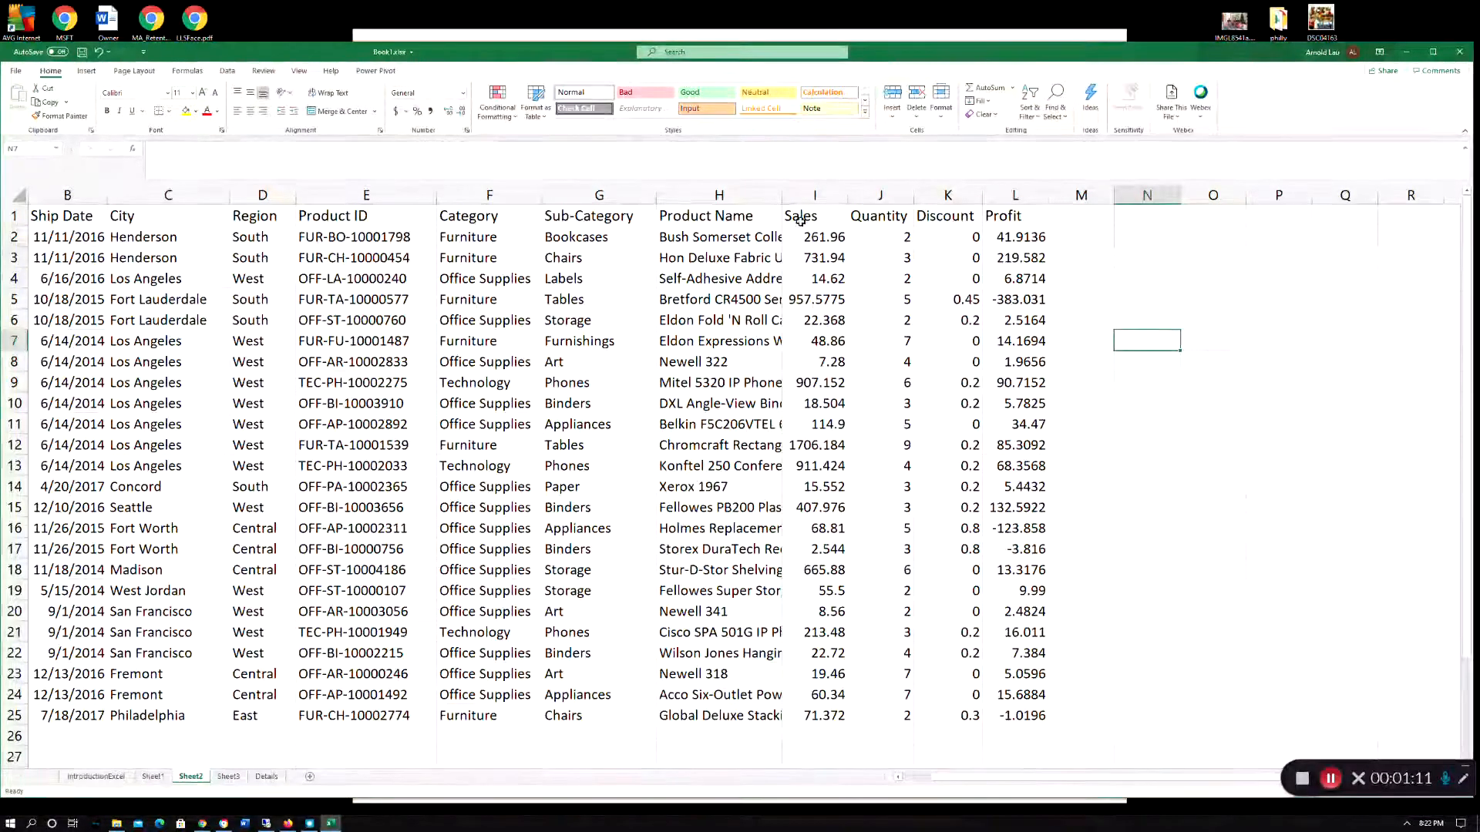
pyautogui.moveTo(783, 194); pyautogui.dragTo(878, 195)
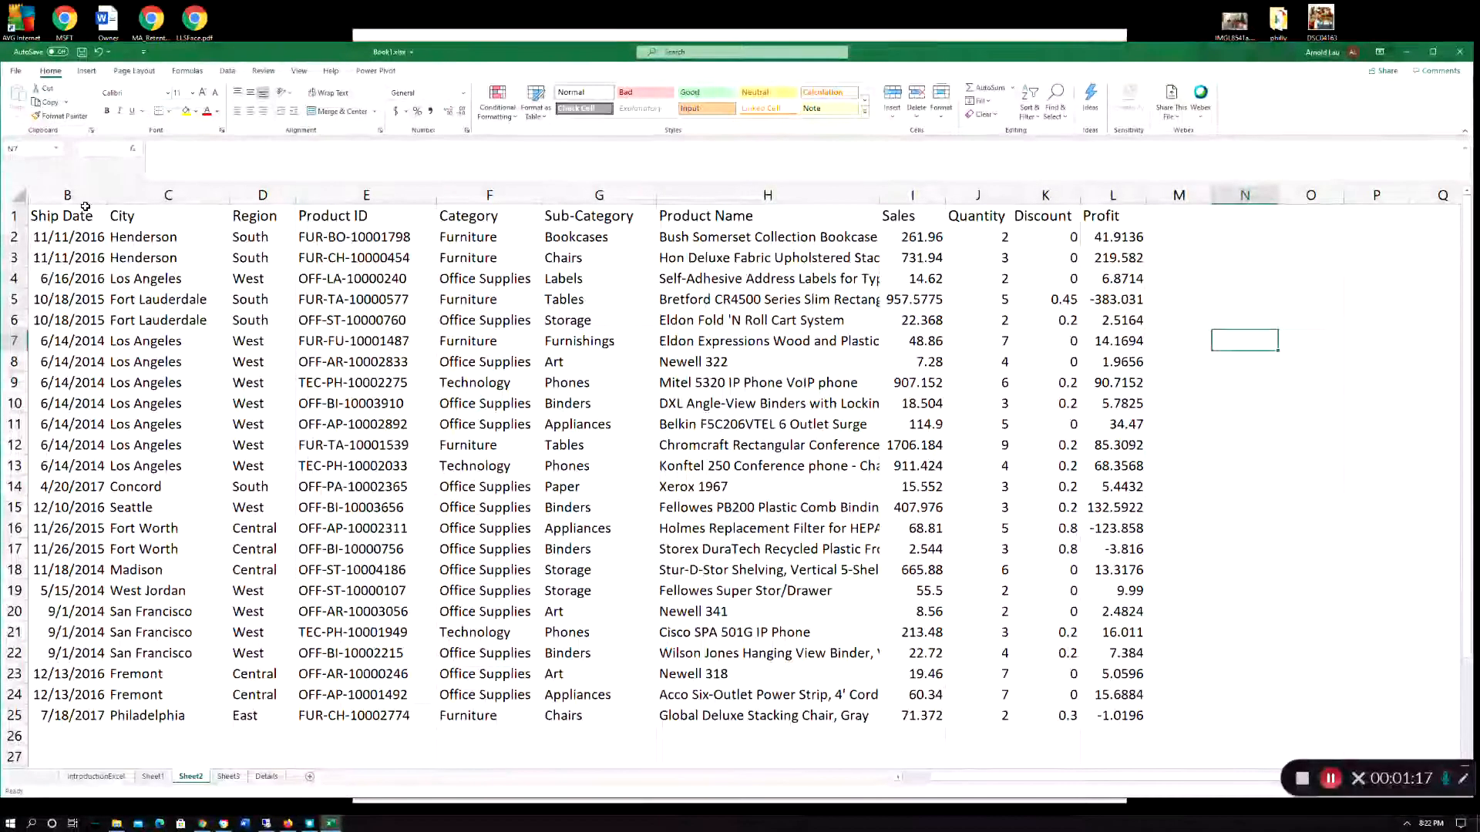
# - Add a conditional format to columns A through L that gives cells equal to Furniture a Light Red Fill with Dark Red Text
pyautogui.moveTo(81, 195); pyautogui.dragTo(871, 194)
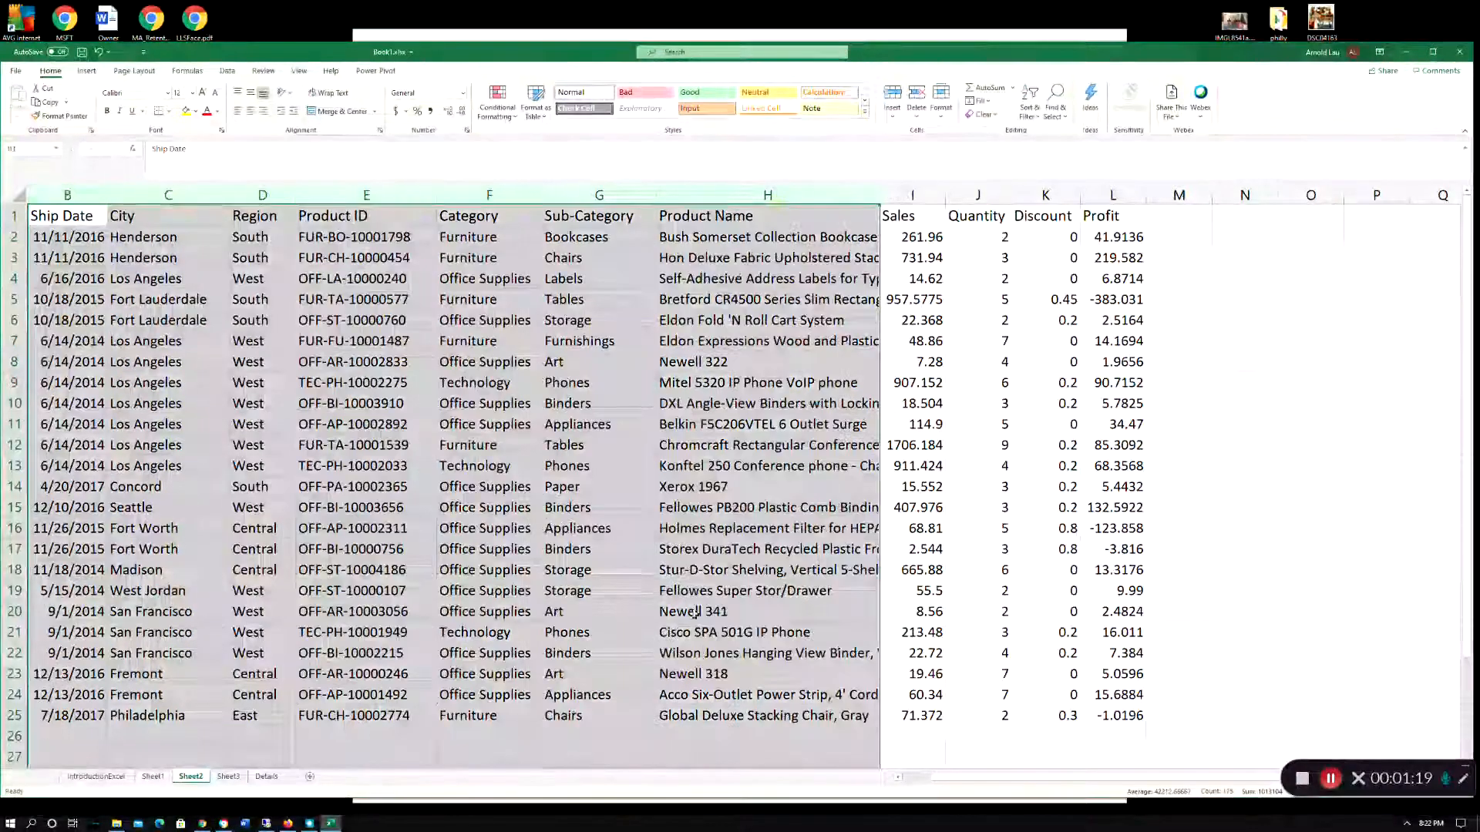
pyautogui.moveTo(944, 777); pyautogui.dragTo(908, 785)
pyautogui.moveTo(89, 195); pyautogui.dragTo(1233, 199)
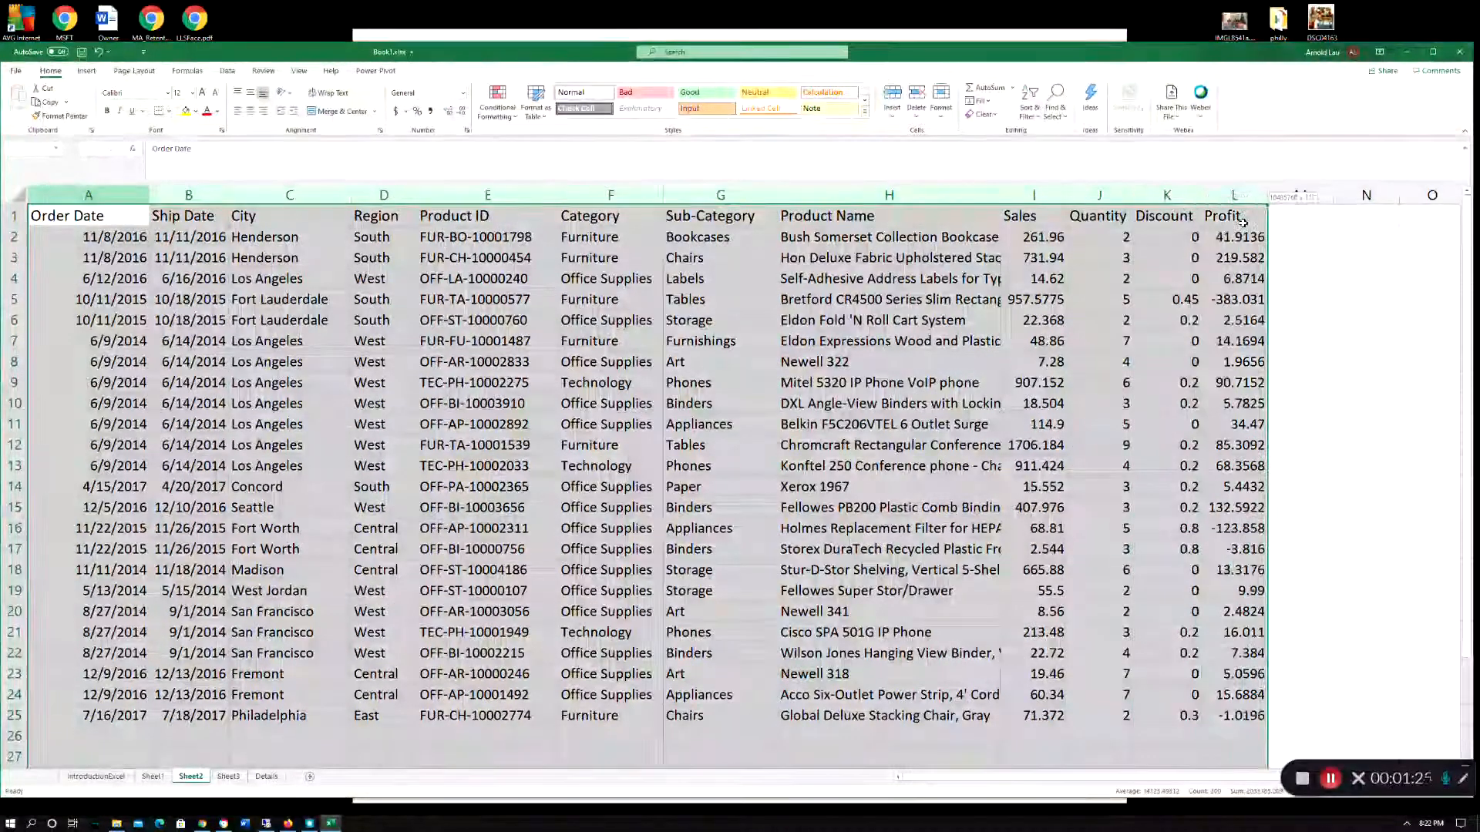
pyautogui.click(497, 104)
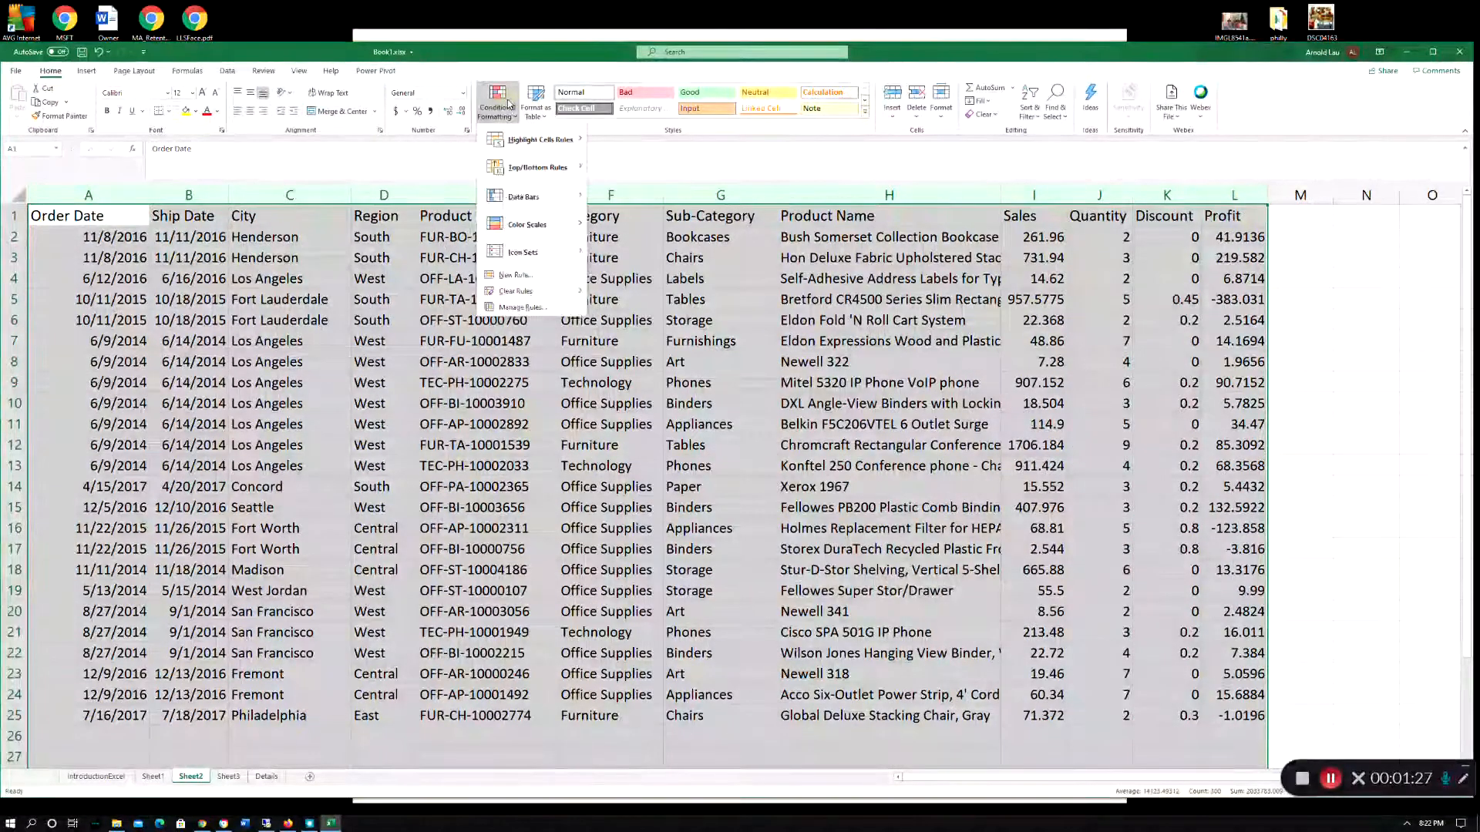
pyautogui.moveTo(543, 140)
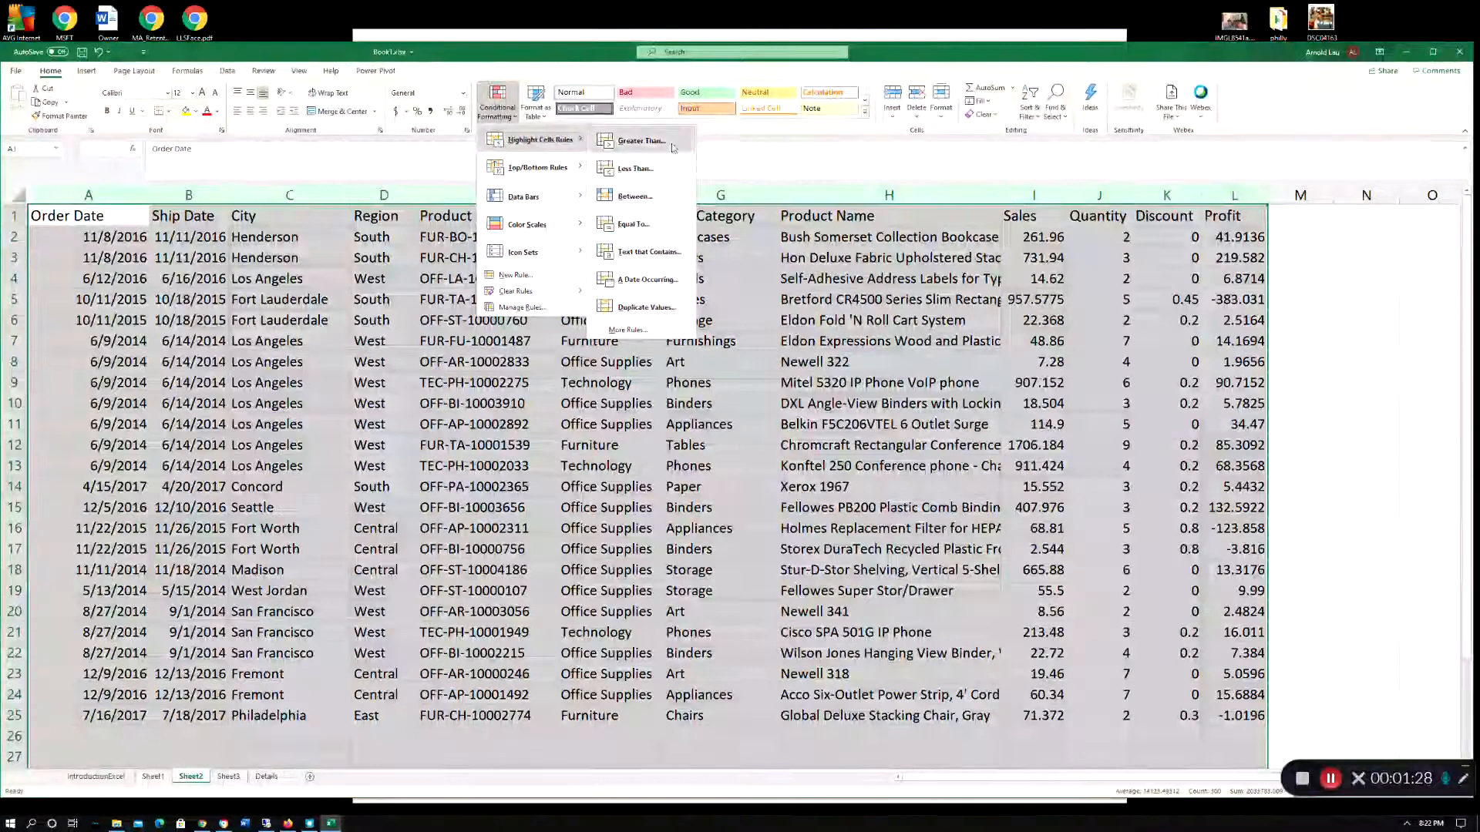
pyautogui.click(667, 273)
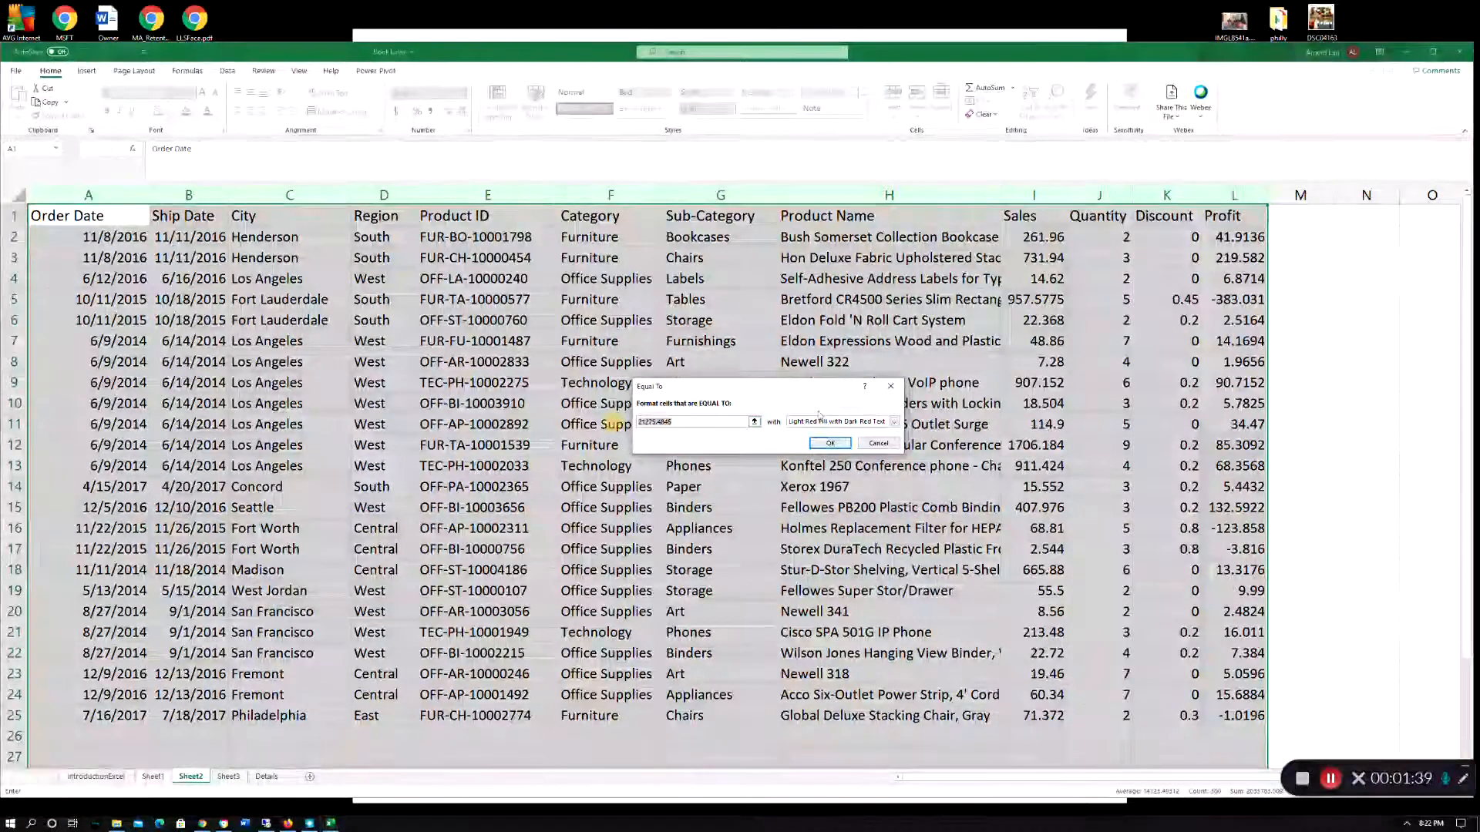
pyautogui.write('F')
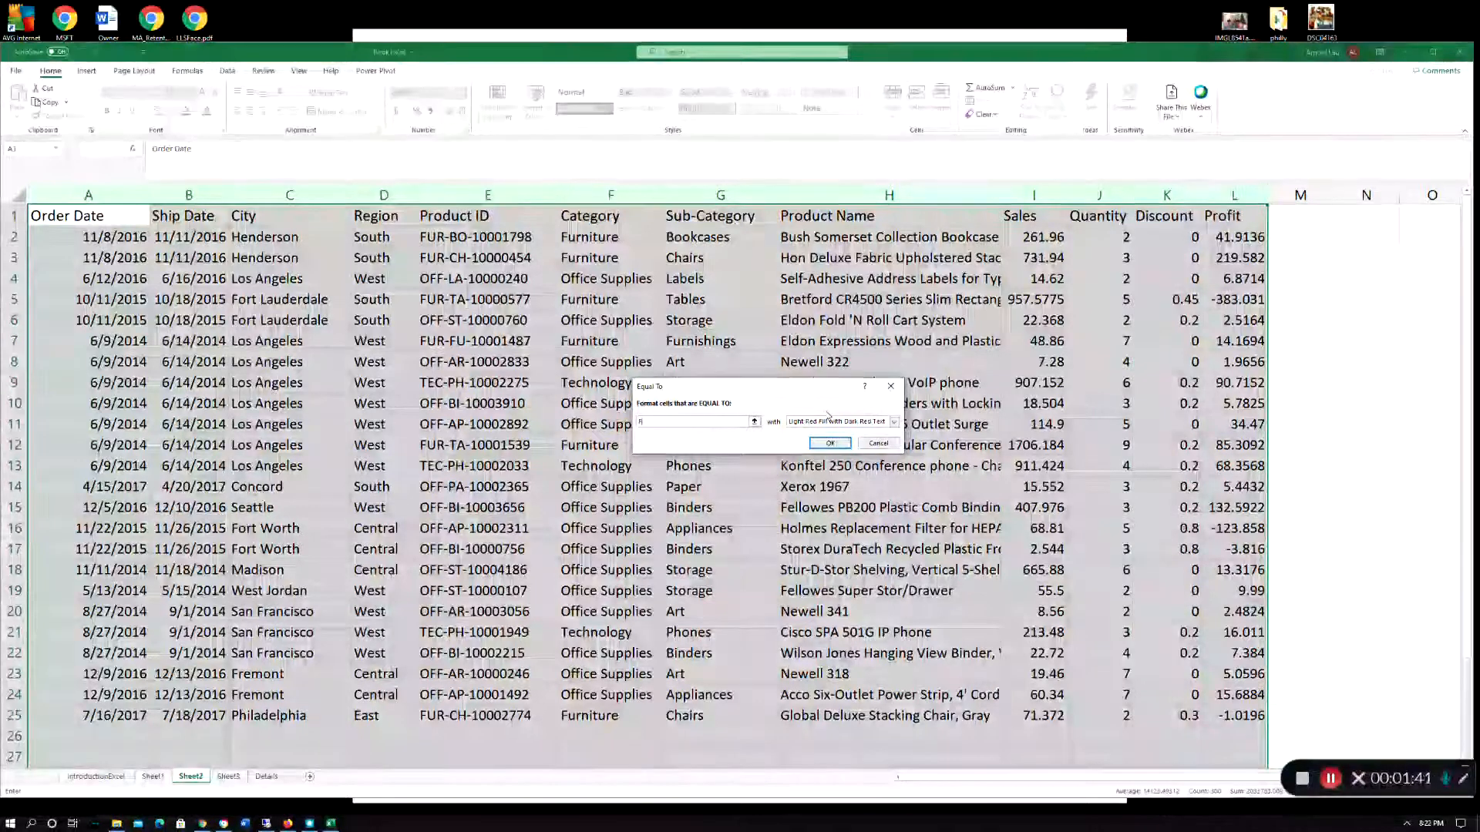
pyautogui.write('urniture')
pyautogui.press('BackSpace')
pyautogui.press('BackSpace')
pyautogui.press('BackSpace')
pyautogui.press('BackSpace')
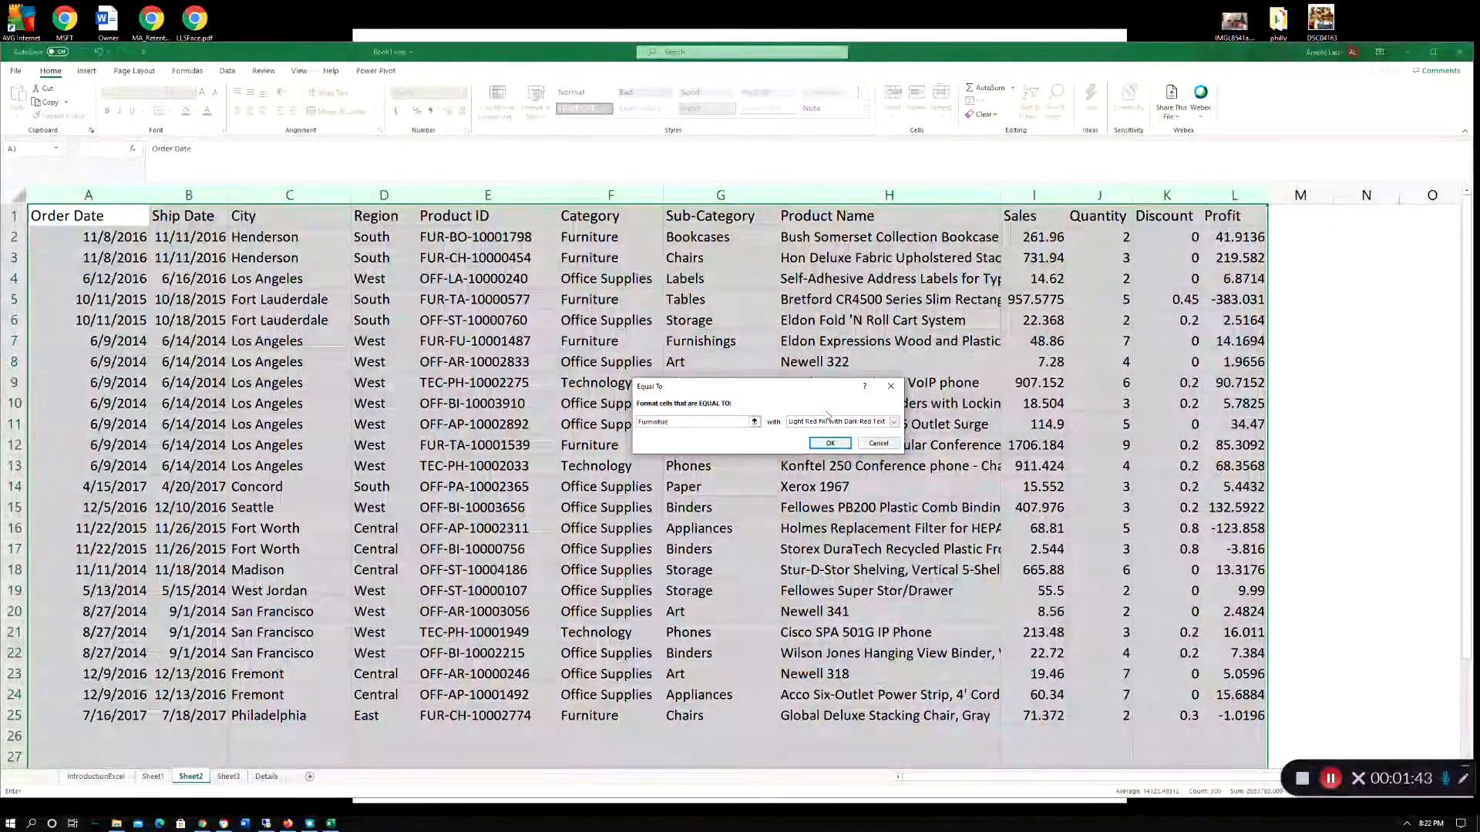
pyautogui.write('ture')
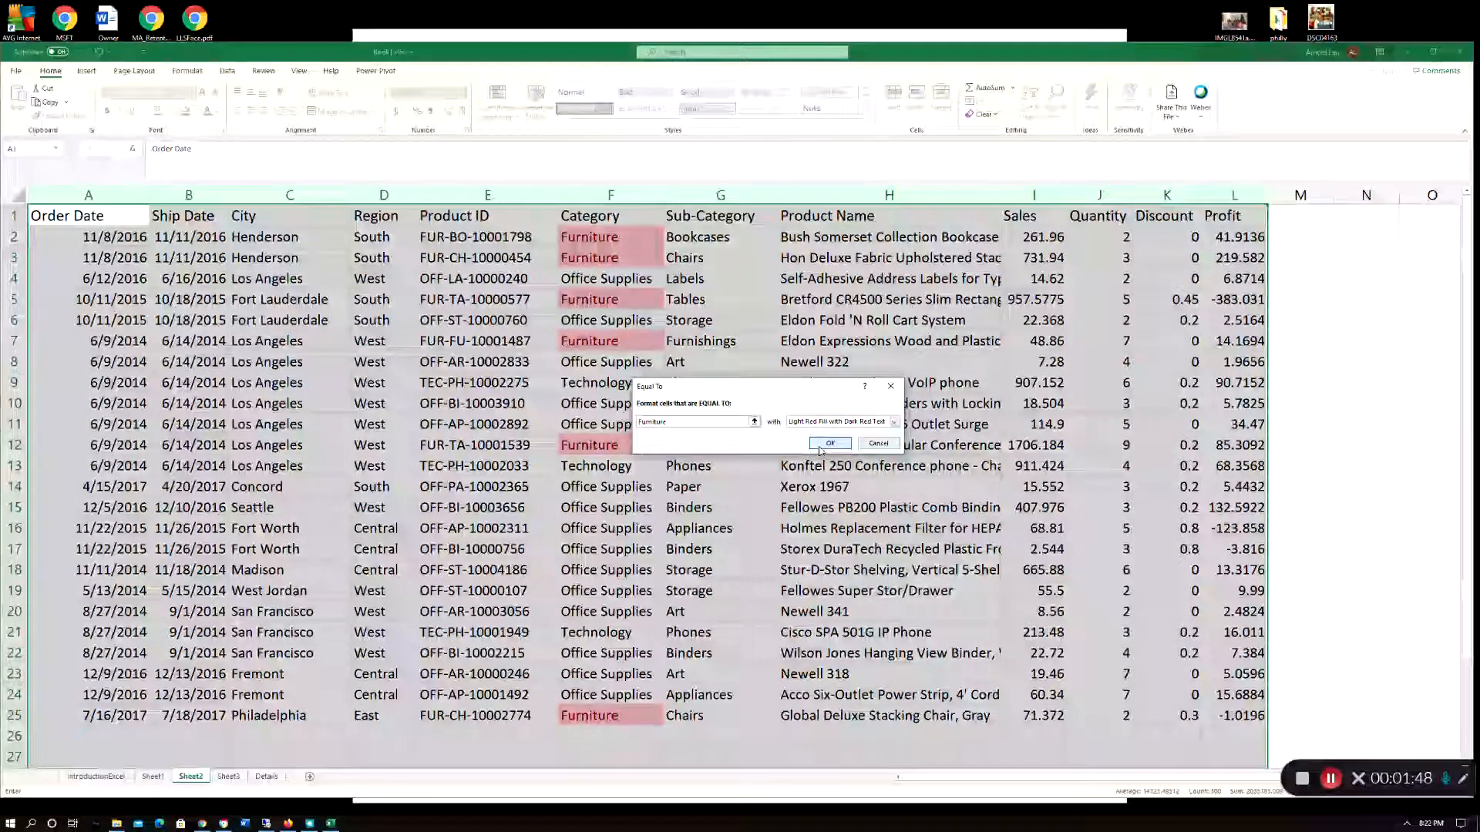
pyautogui.click(822, 445)
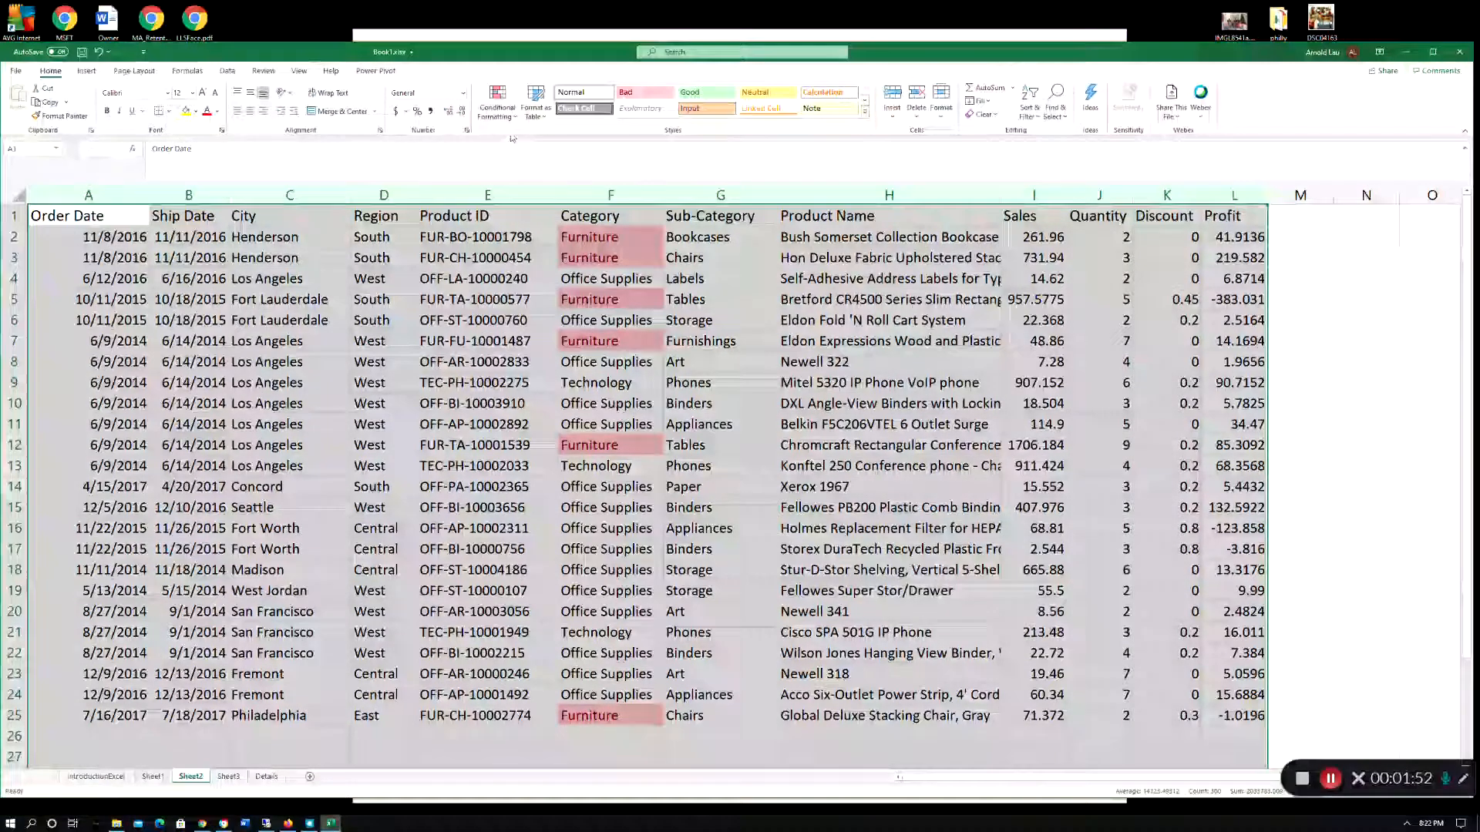
# - Change the range of the Furniture conditional formatting rule to $F$2:$F$25 and apply it
pyautogui.click(497, 104)
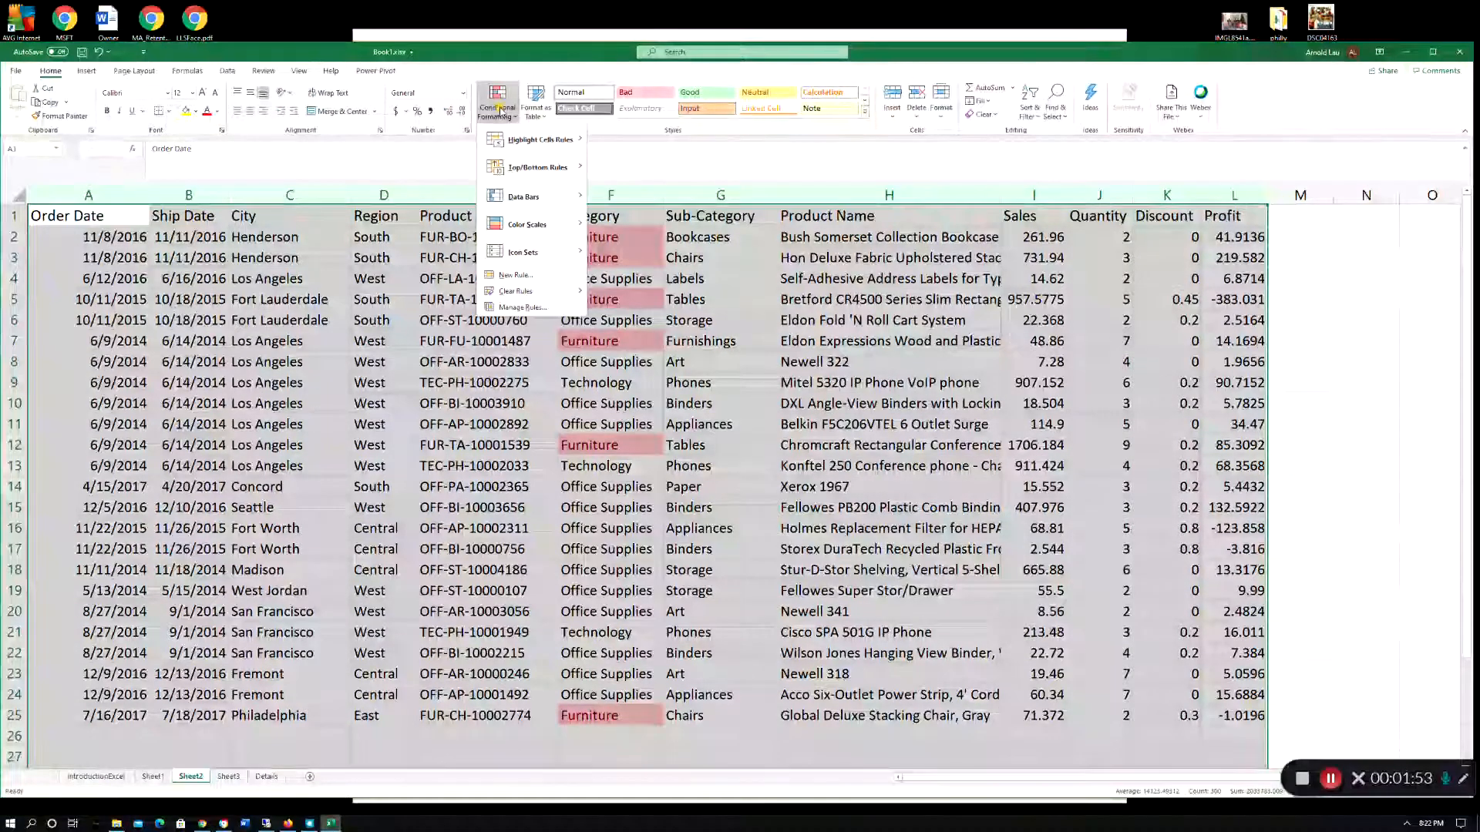
pyautogui.click(522, 307)
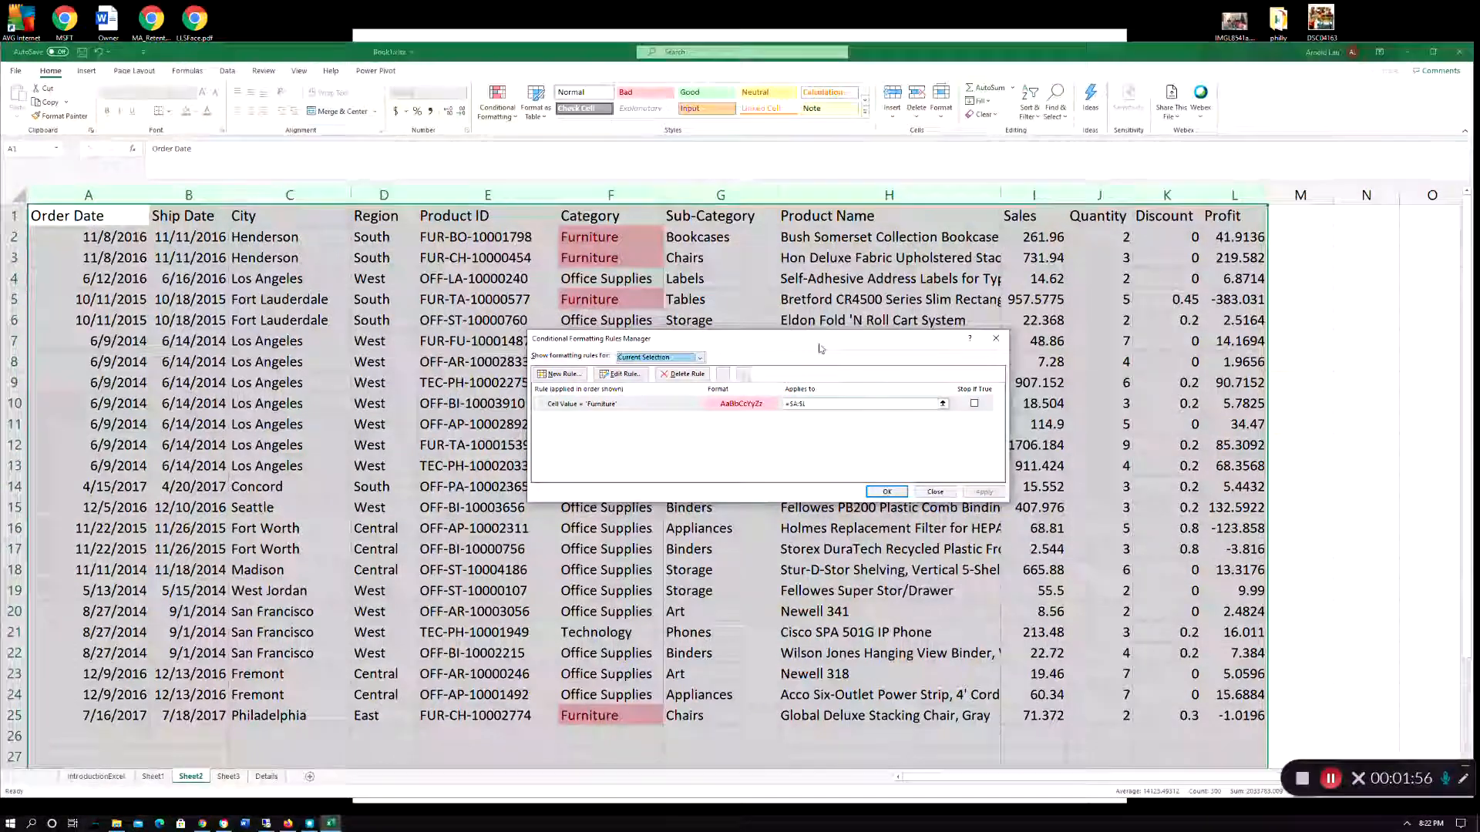
pyautogui.moveTo(819, 351); pyautogui.dragTo(891, 439)
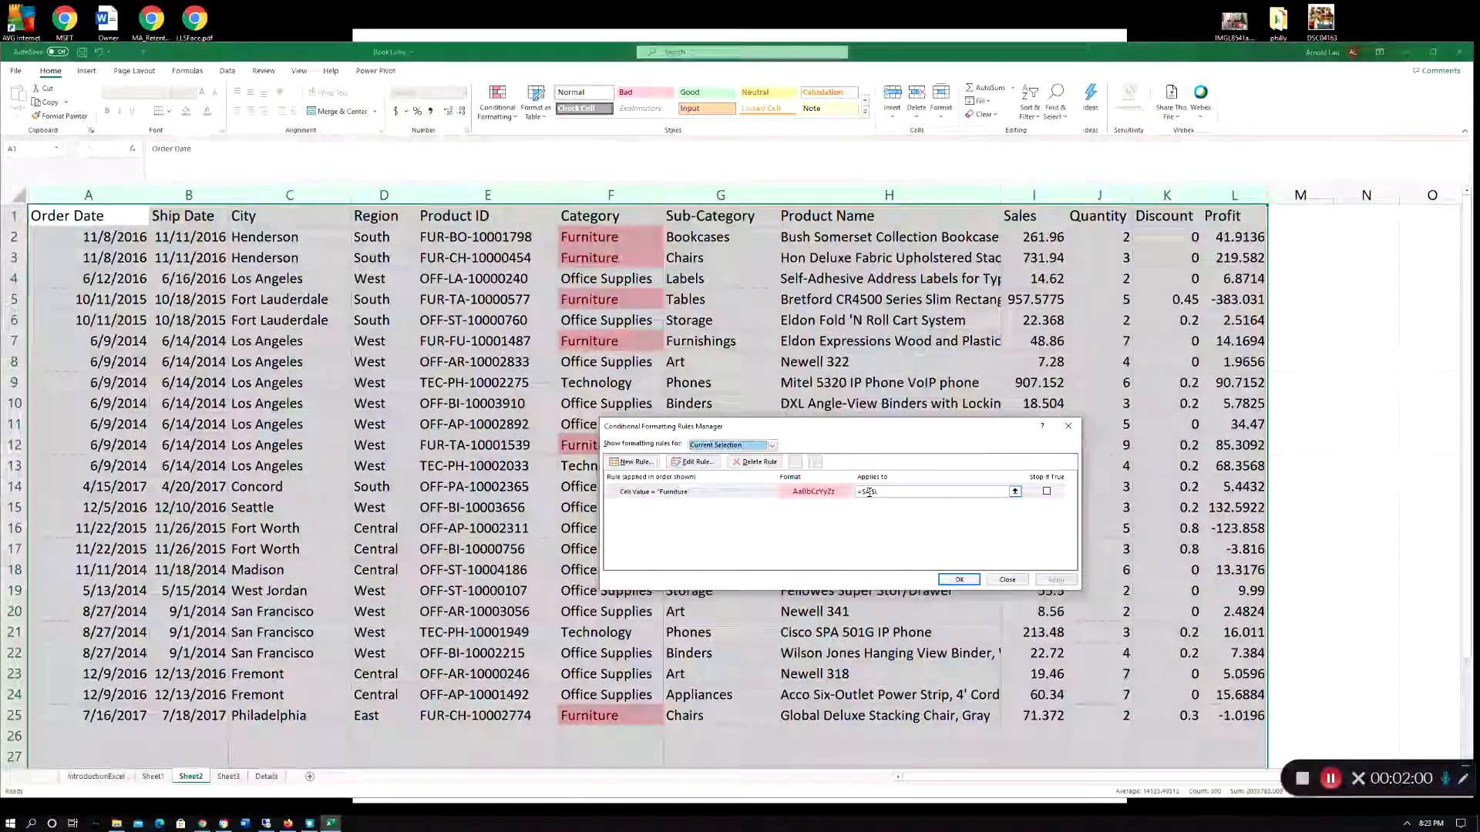
pyautogui.click(868, 491)
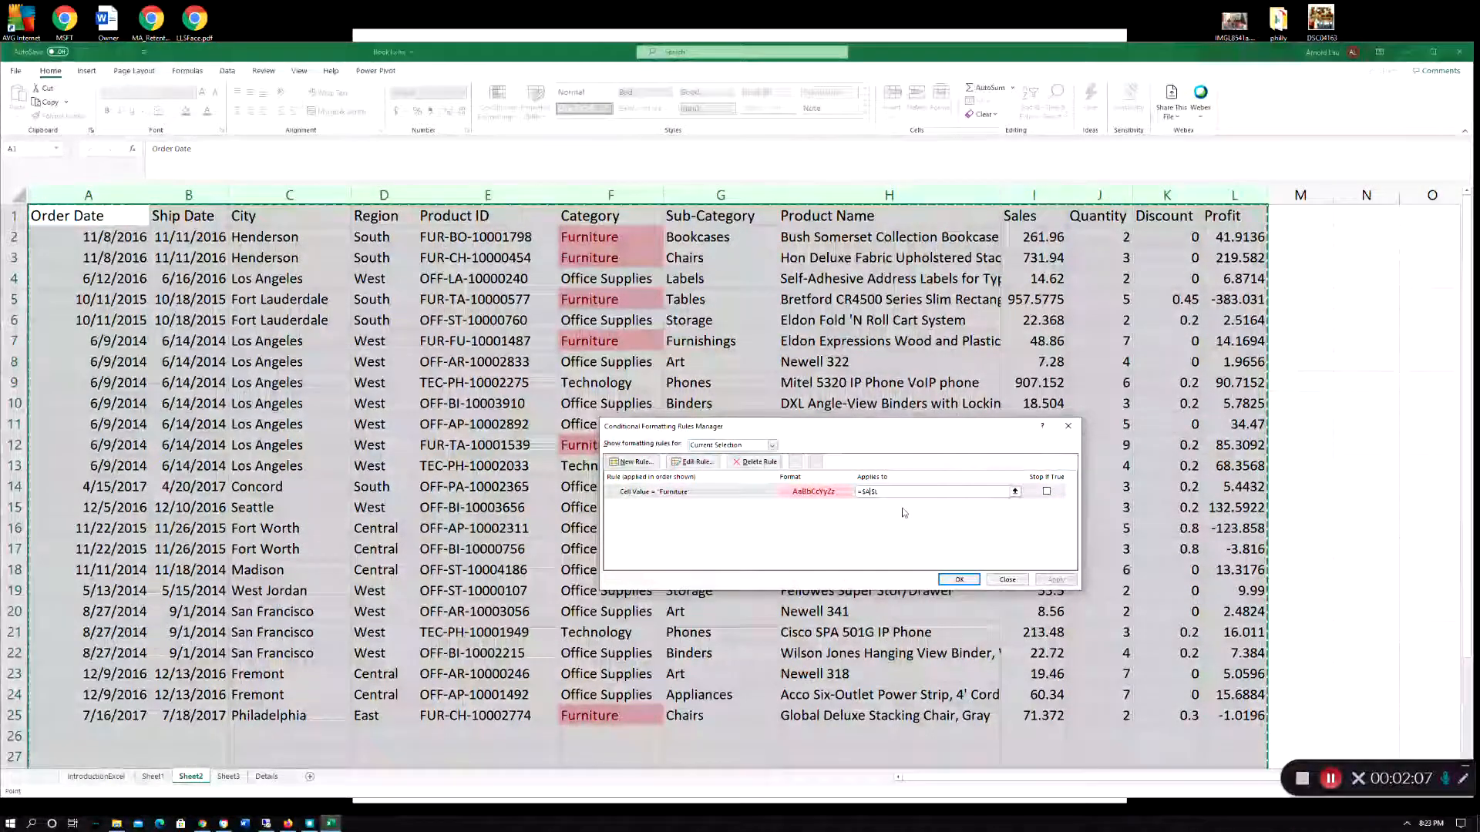
pyautogui.press('BackSpace')
pyautogui.write('F2')
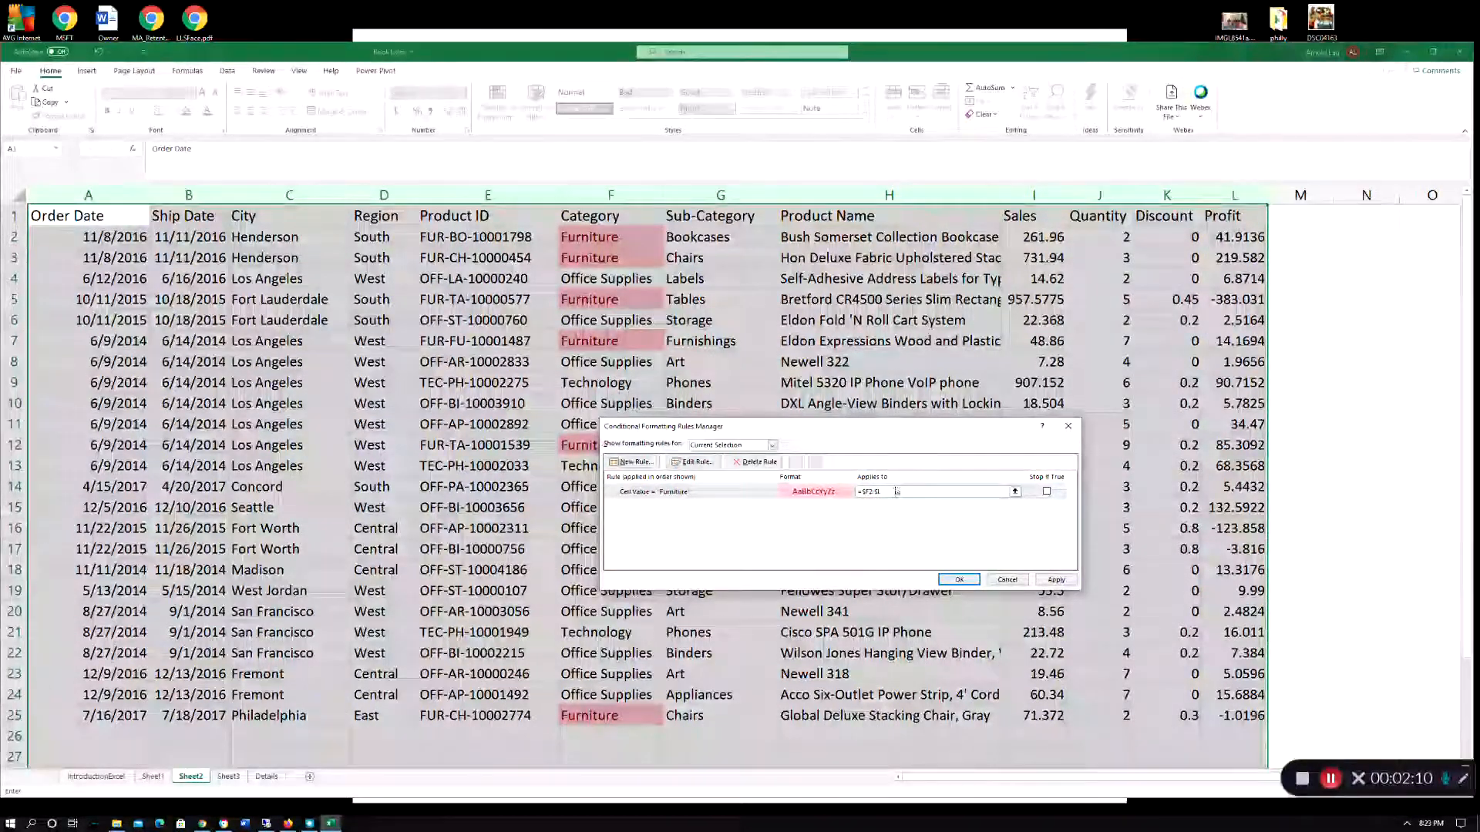
pyautogui.press('BackSpace')
pyautogui.write('F')
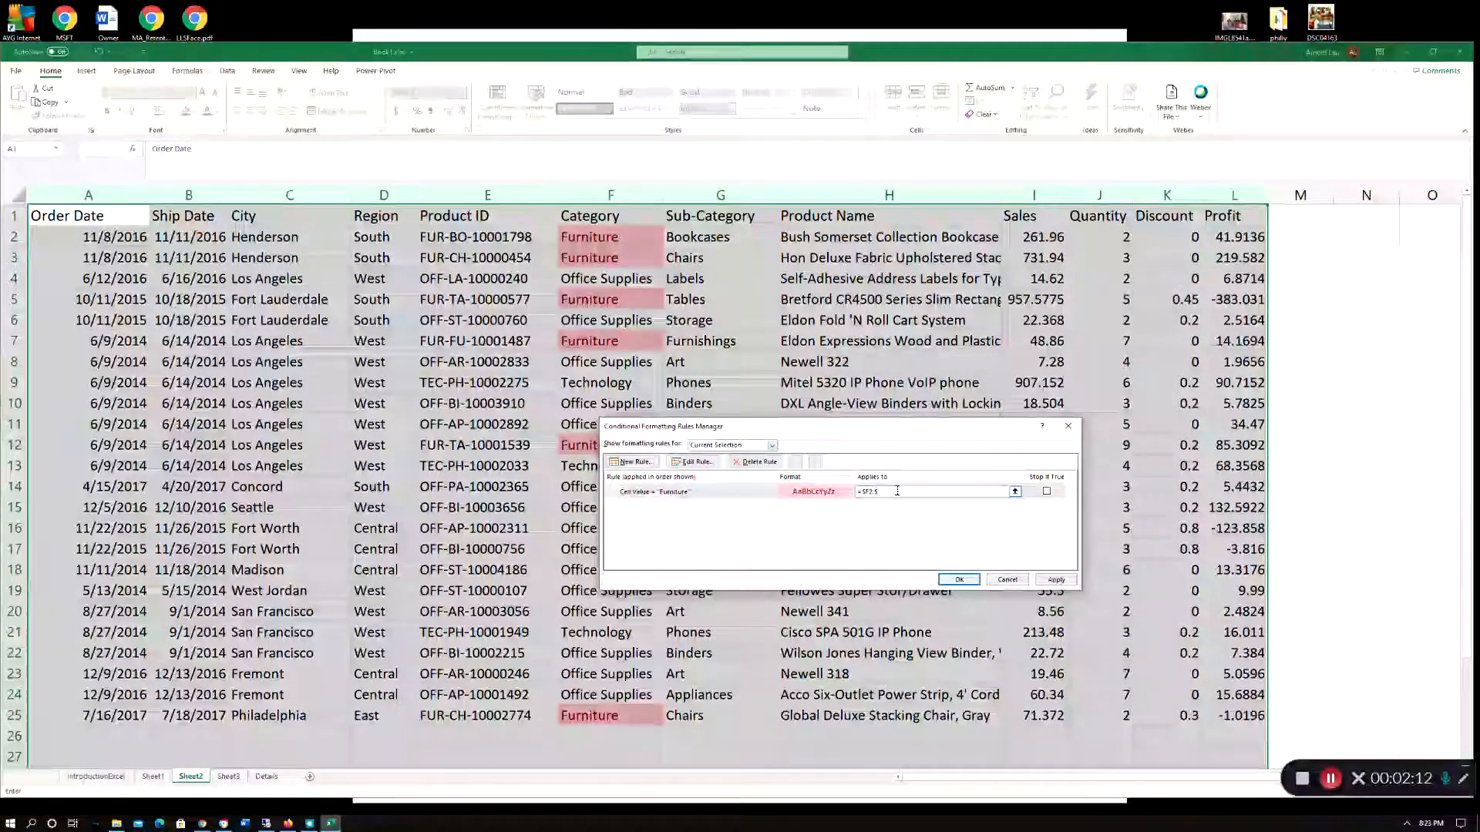
pyautogui.write('25')
pyautogui.click(1056, 579)
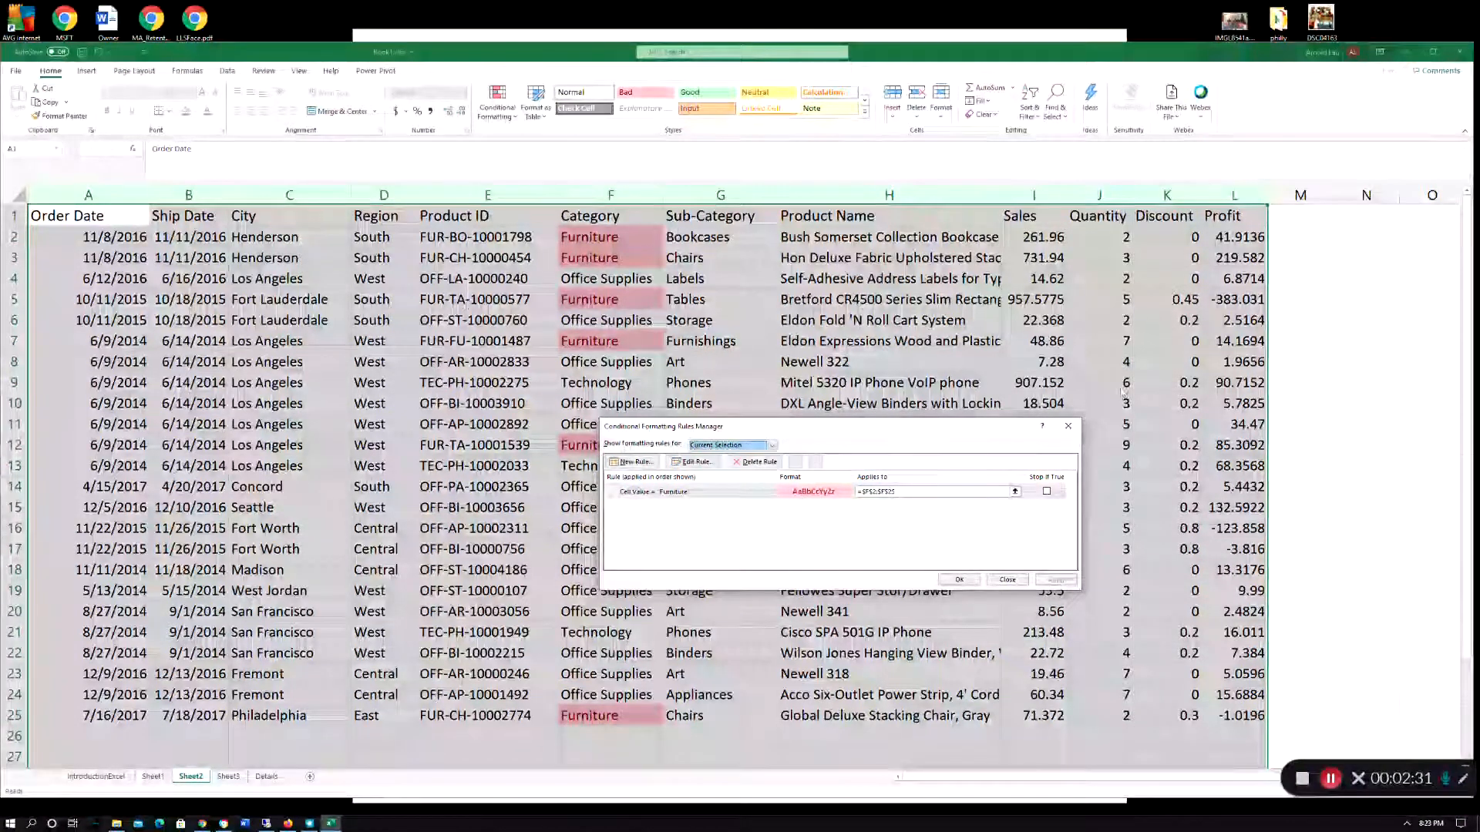
# - Convert the Furniture rule to a formula-based rule using =$F2="Furniture" and apply it
pyautogui.click(693, 462)
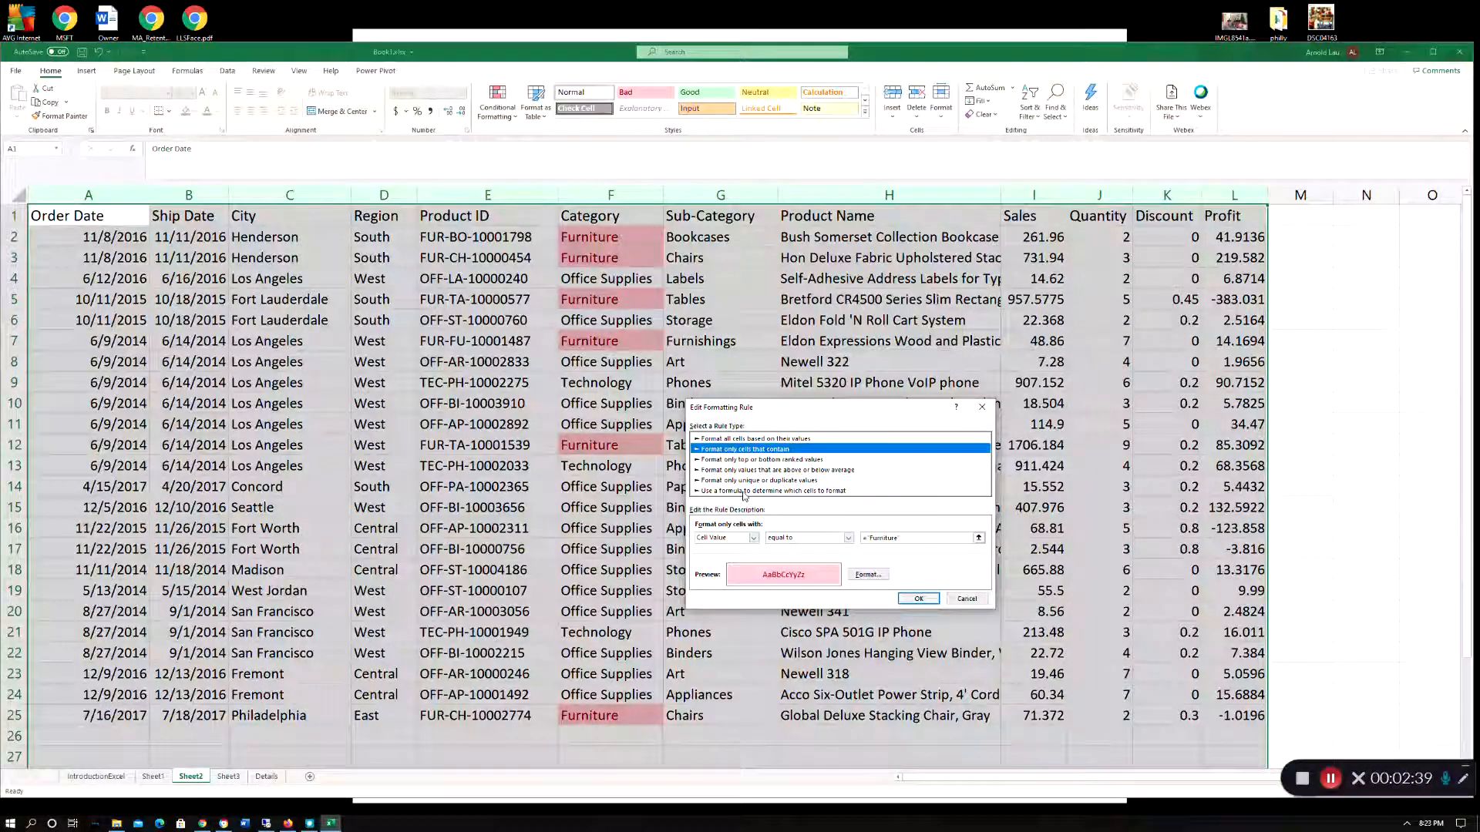
pyautogui.click(745, 491)
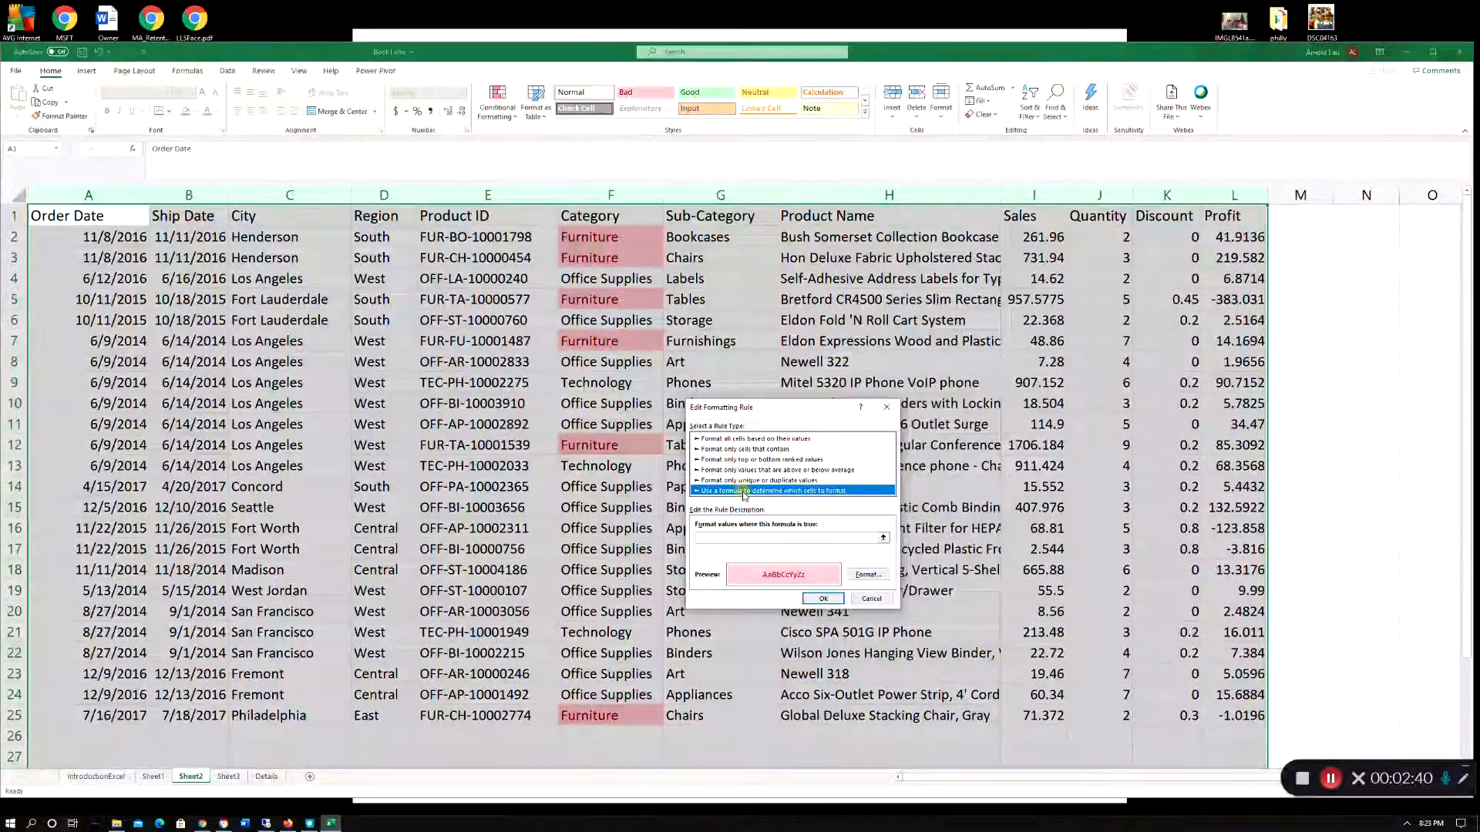
pyautogui.click(737, 539)
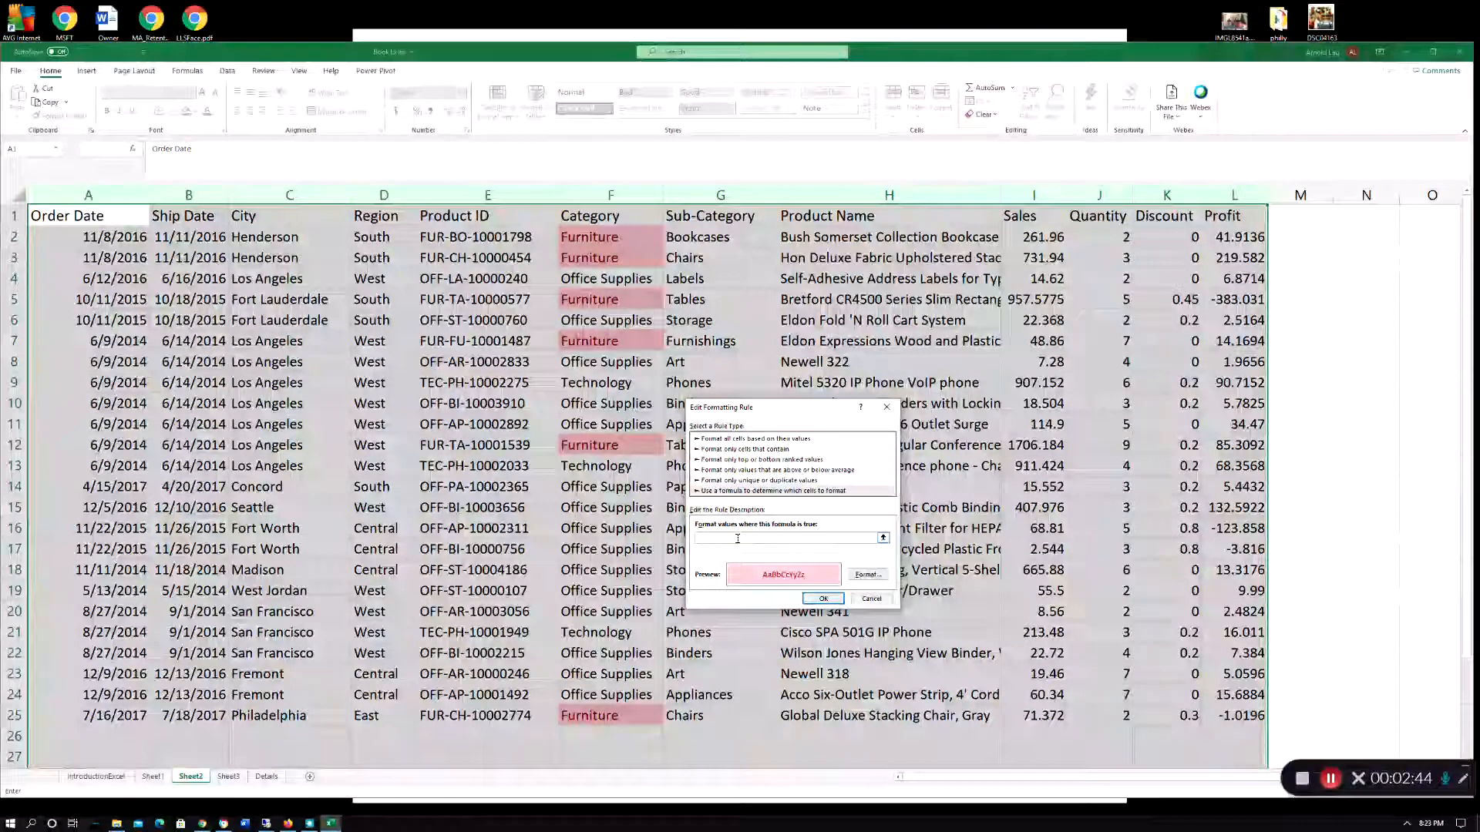
pyautogui.write('=')
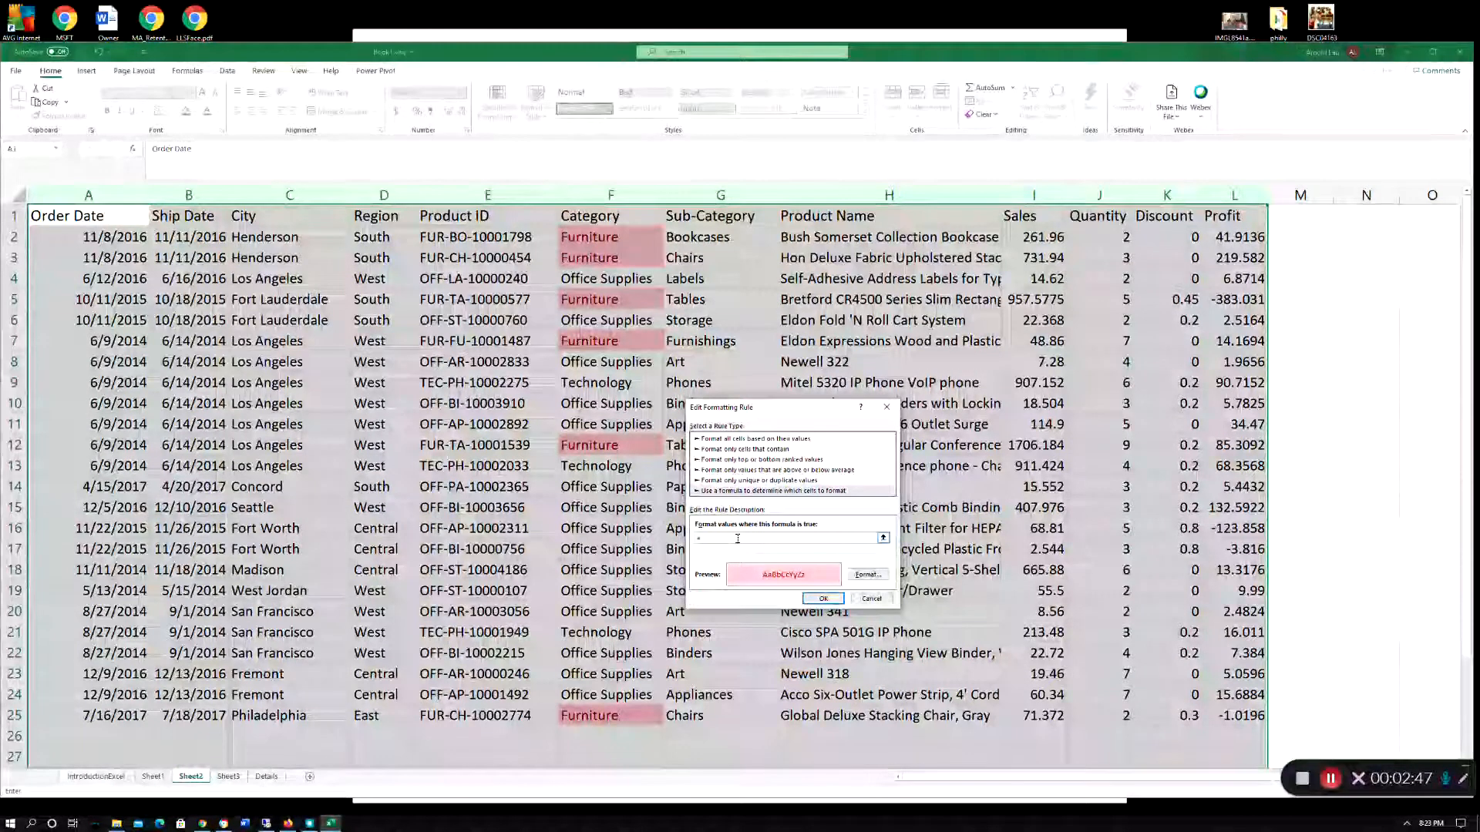
pyautogui.write('i')
pyautogui.write('F2')
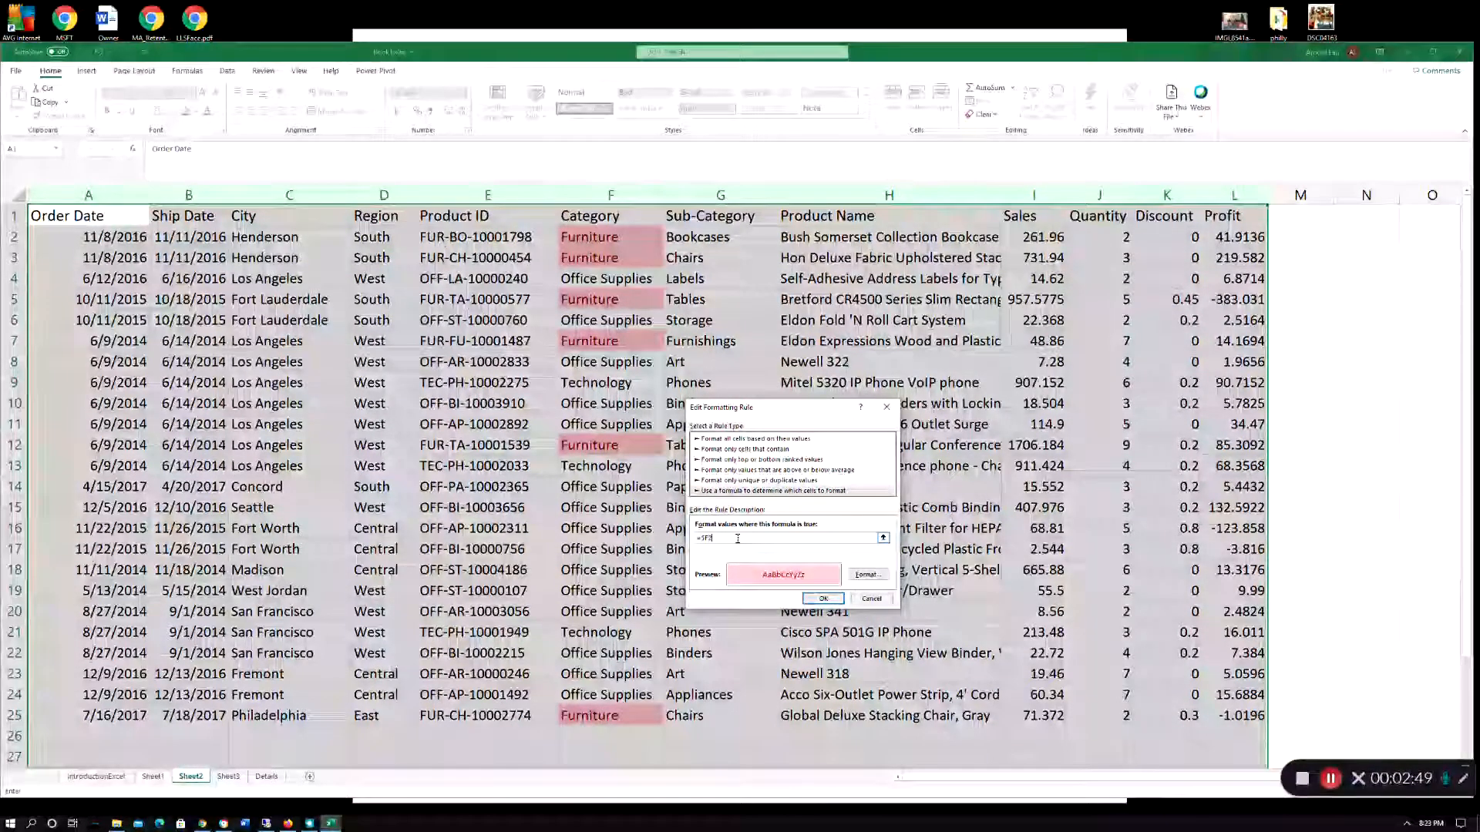
pyautogui.write('="')
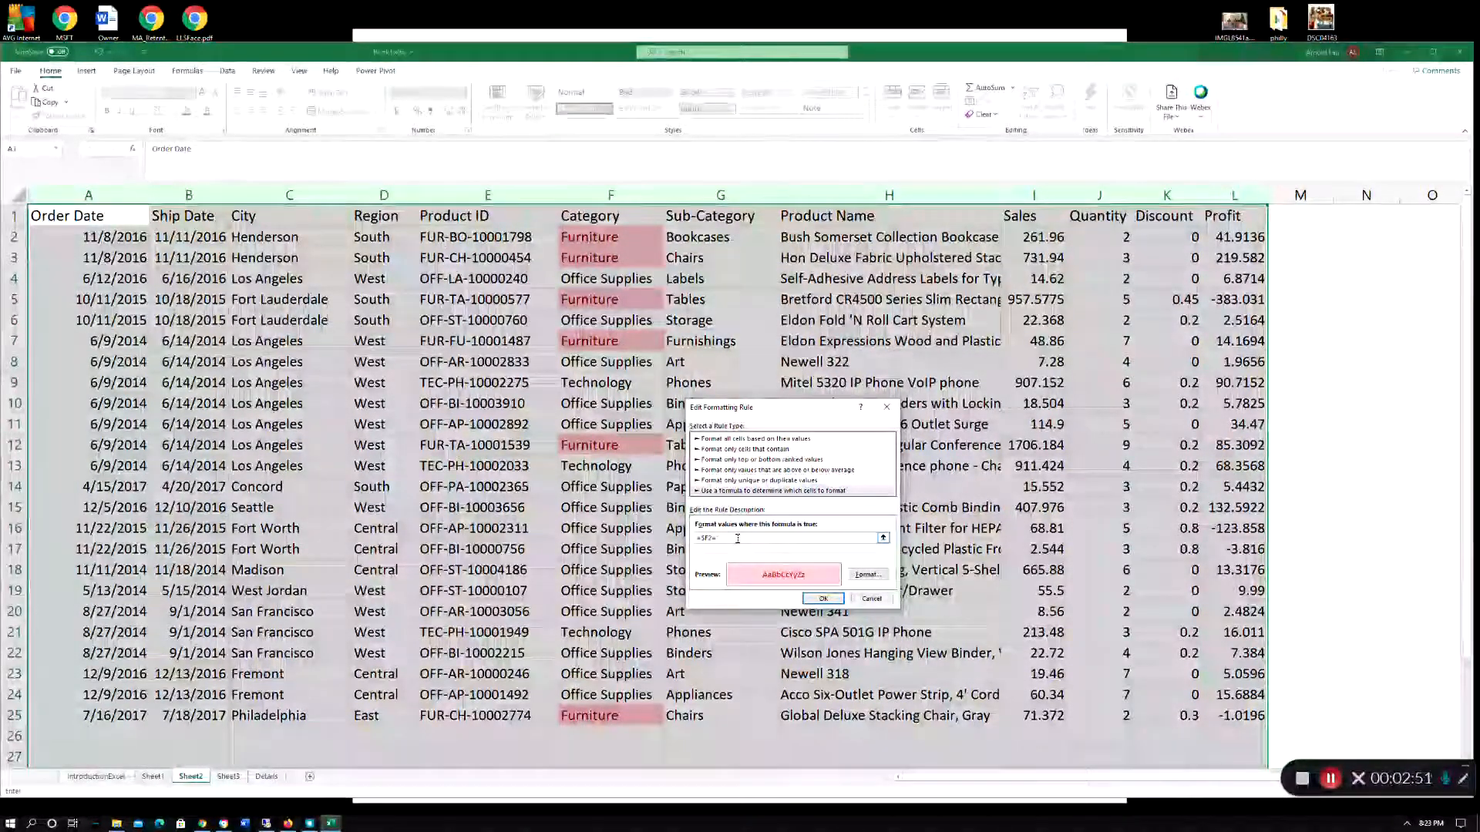
pyautogui.write('Furni')
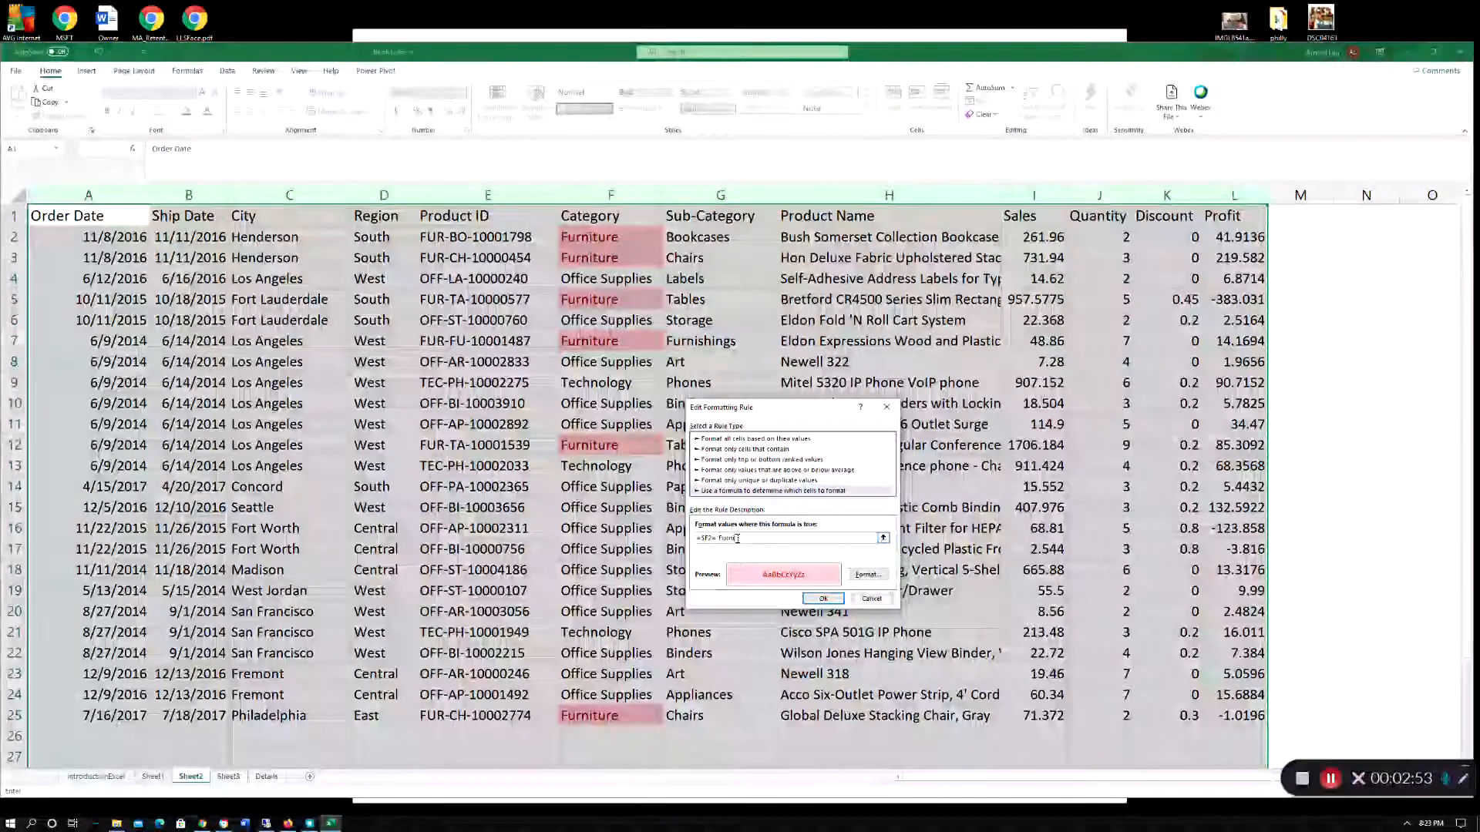
pyautogui.write('ture"')
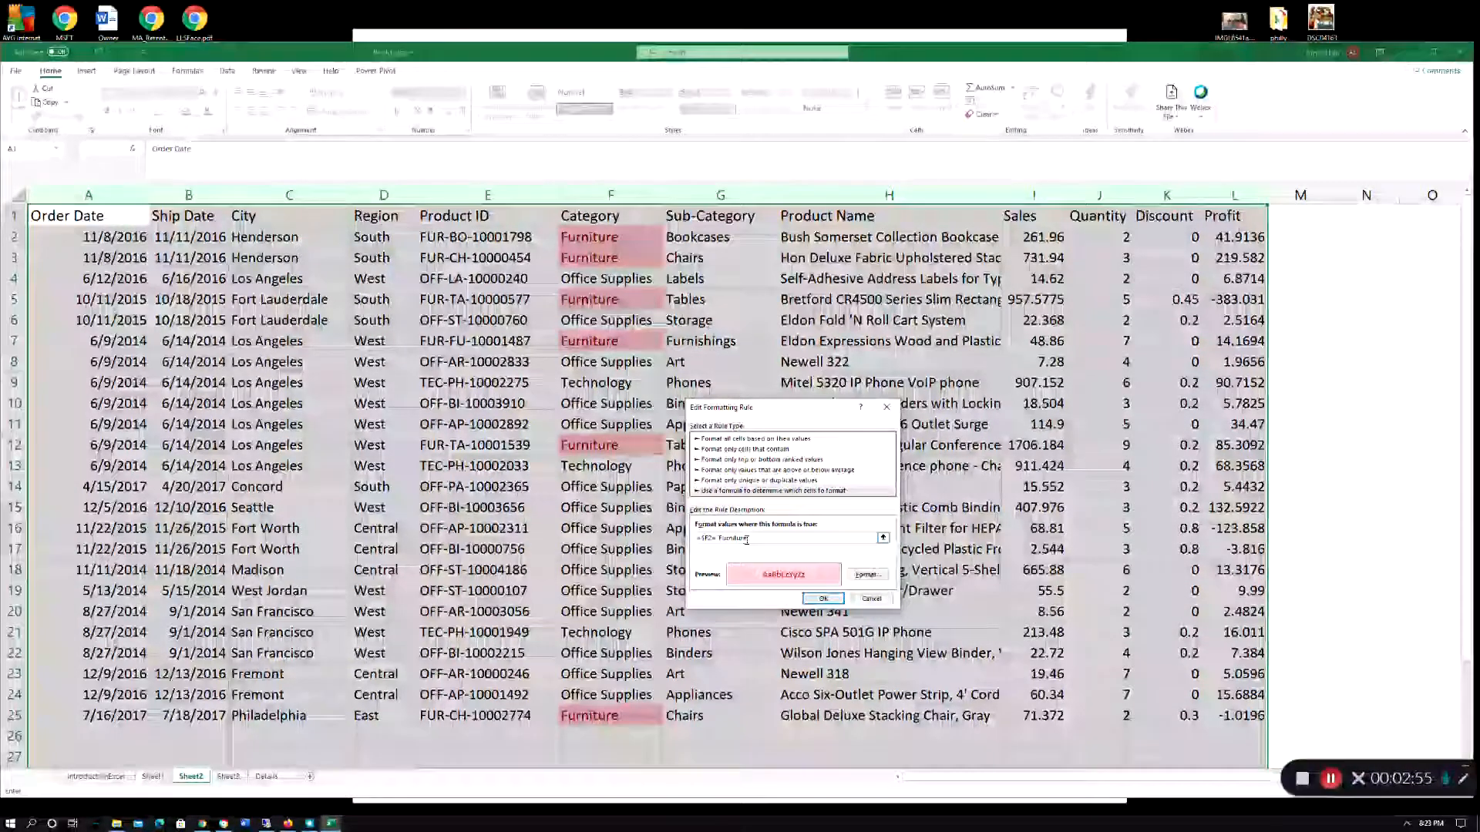
pyautogui.click(823, 599)
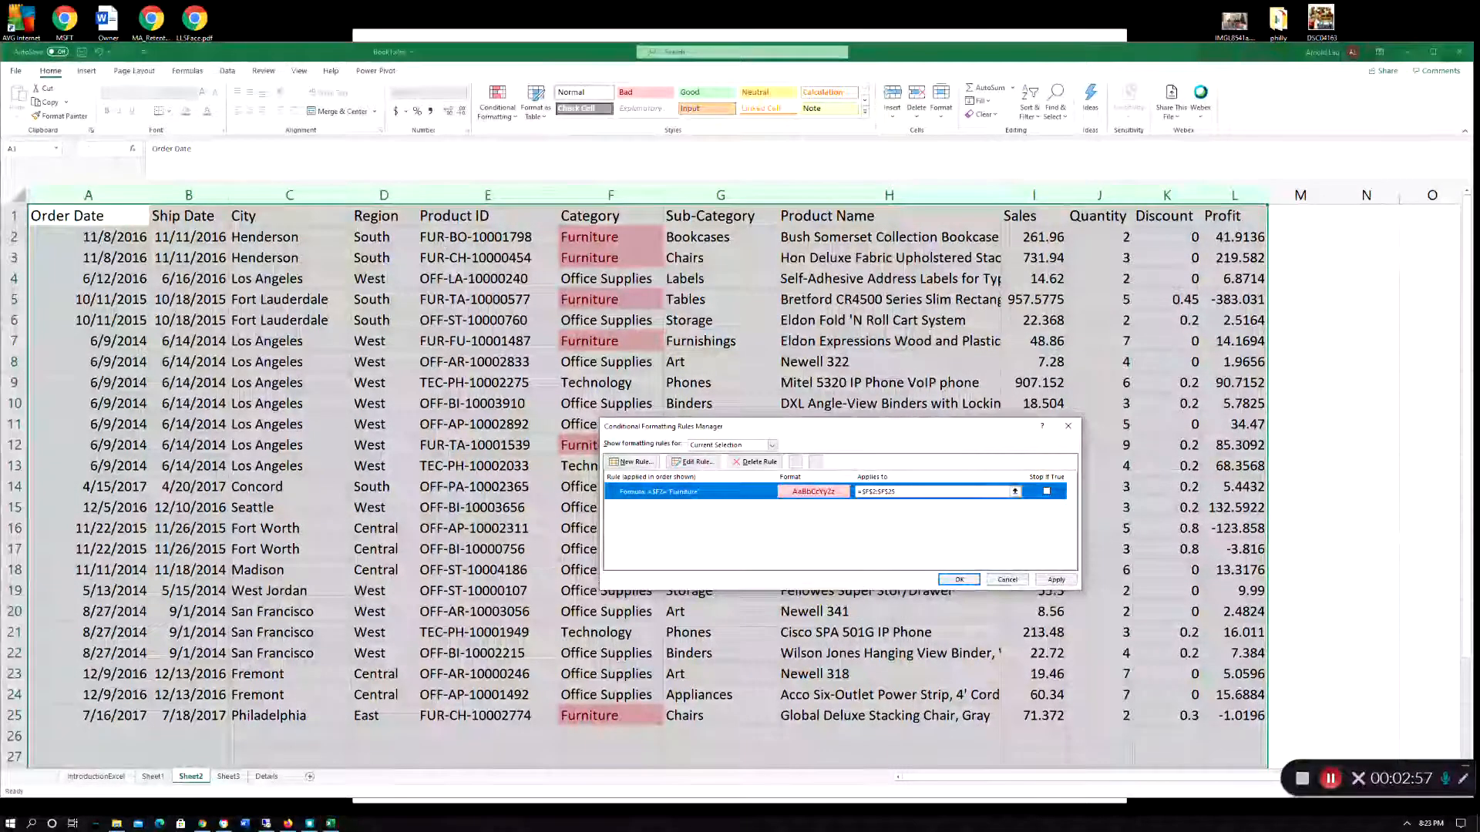
pyautogui.click(1057, 581)
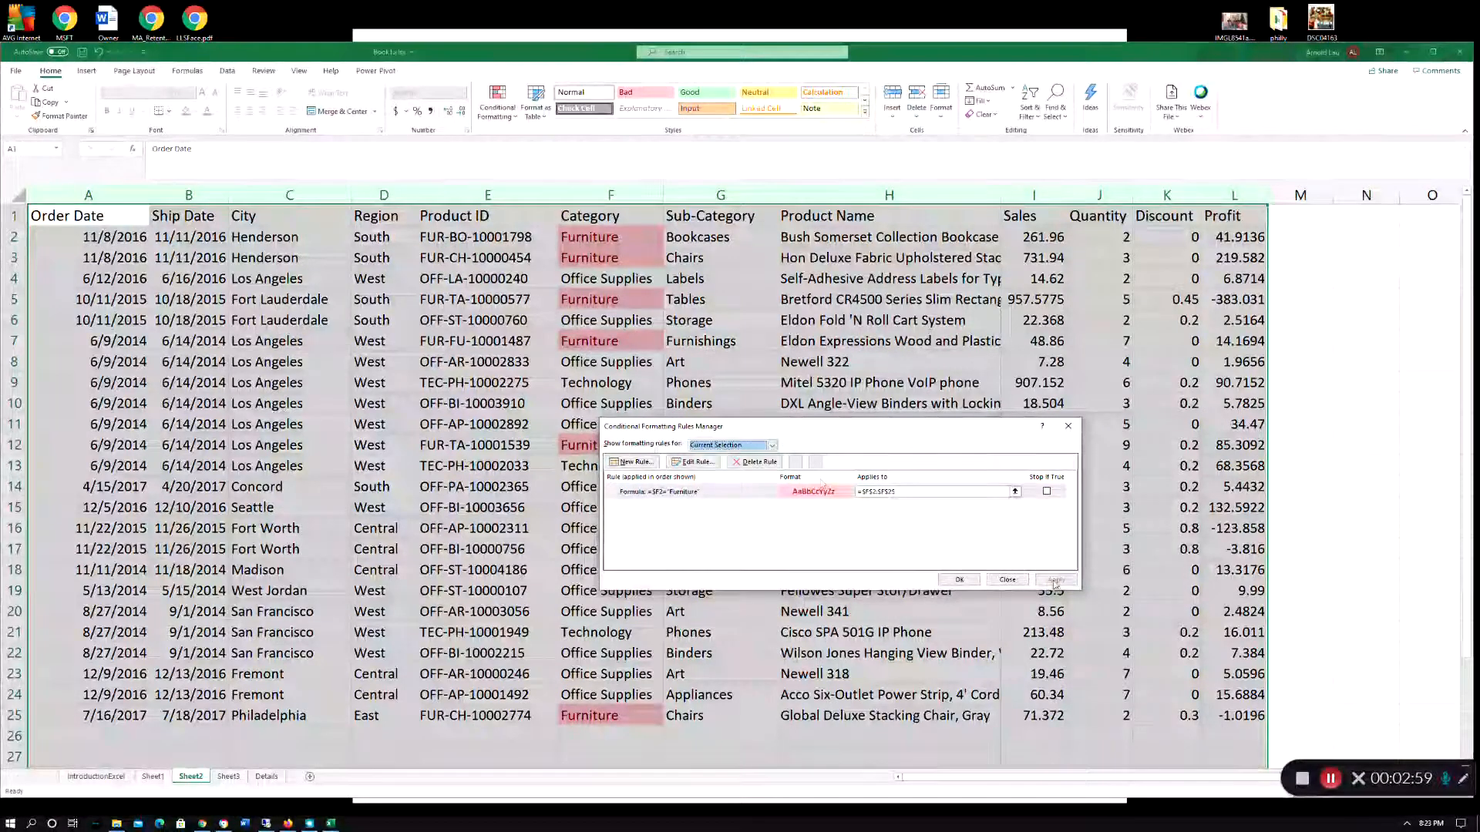
# - Change the Furniture rule's formula to =AND($F2="Furniture",$L2<0) and apply it
pyautogui.moveTo(743, 433); pyautogui.dragTo(748, 418)
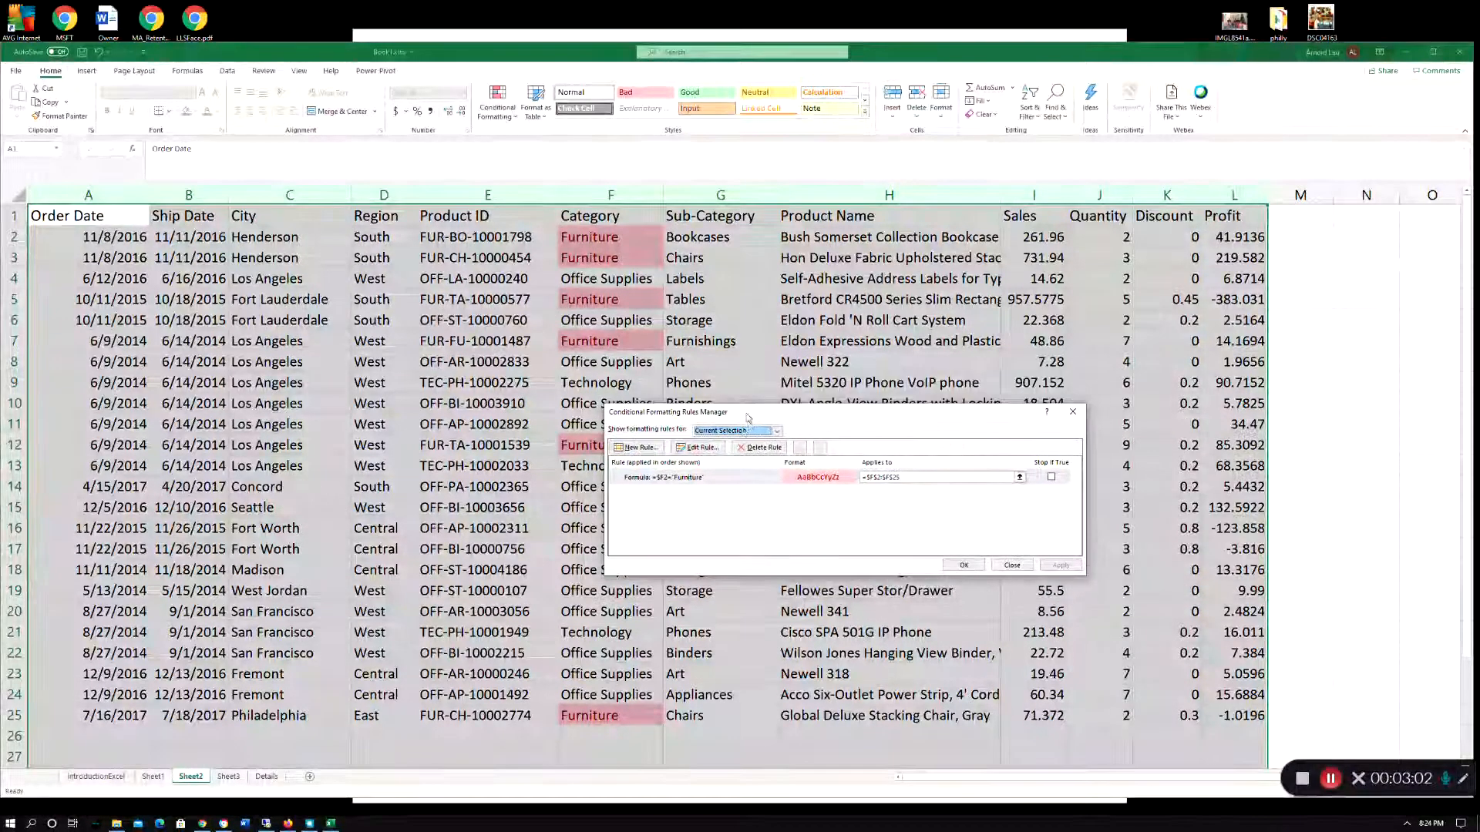
pyautogui.click(696, 448)
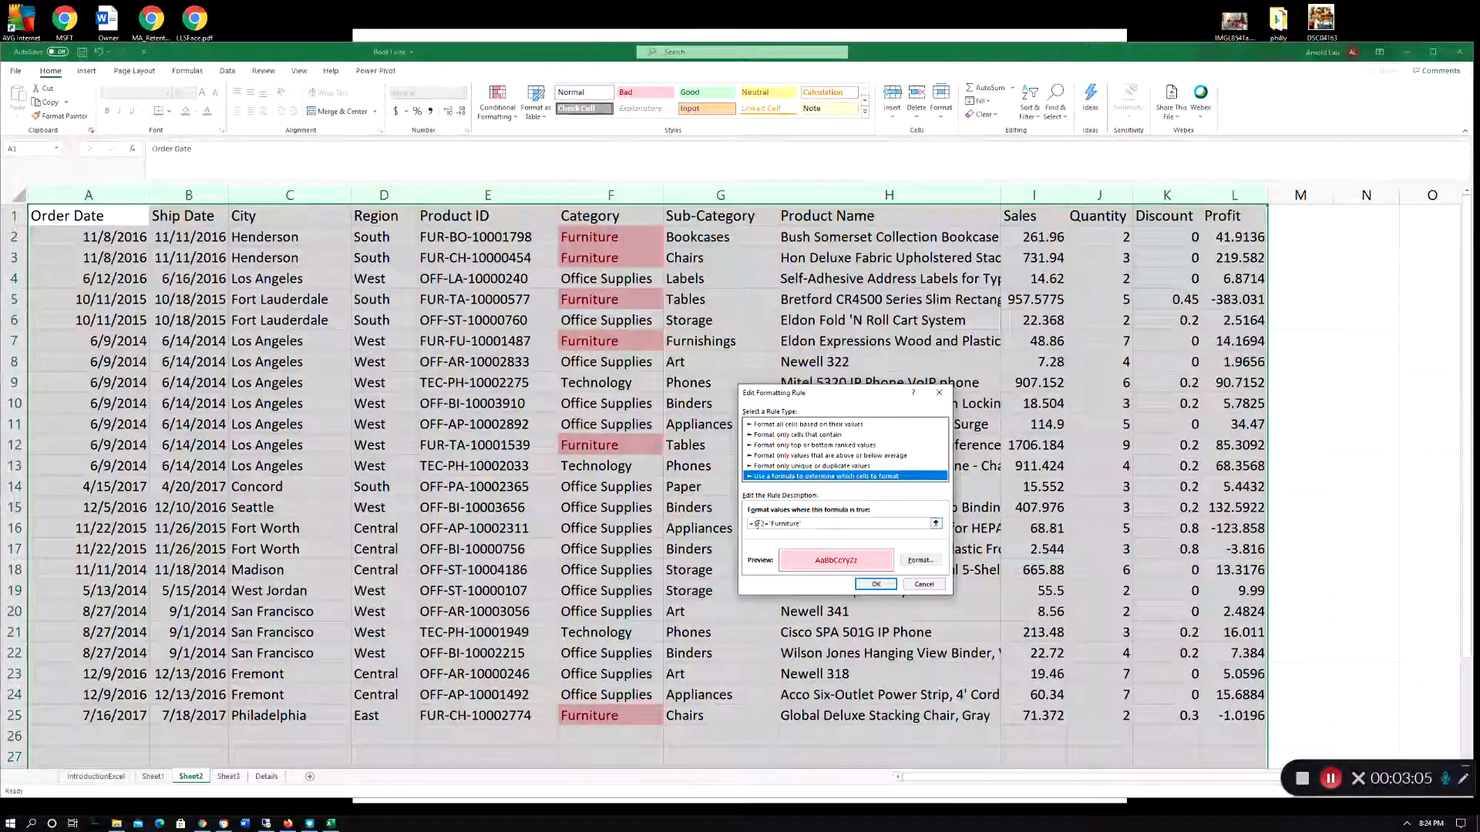
pyautogui.click(754, 523)
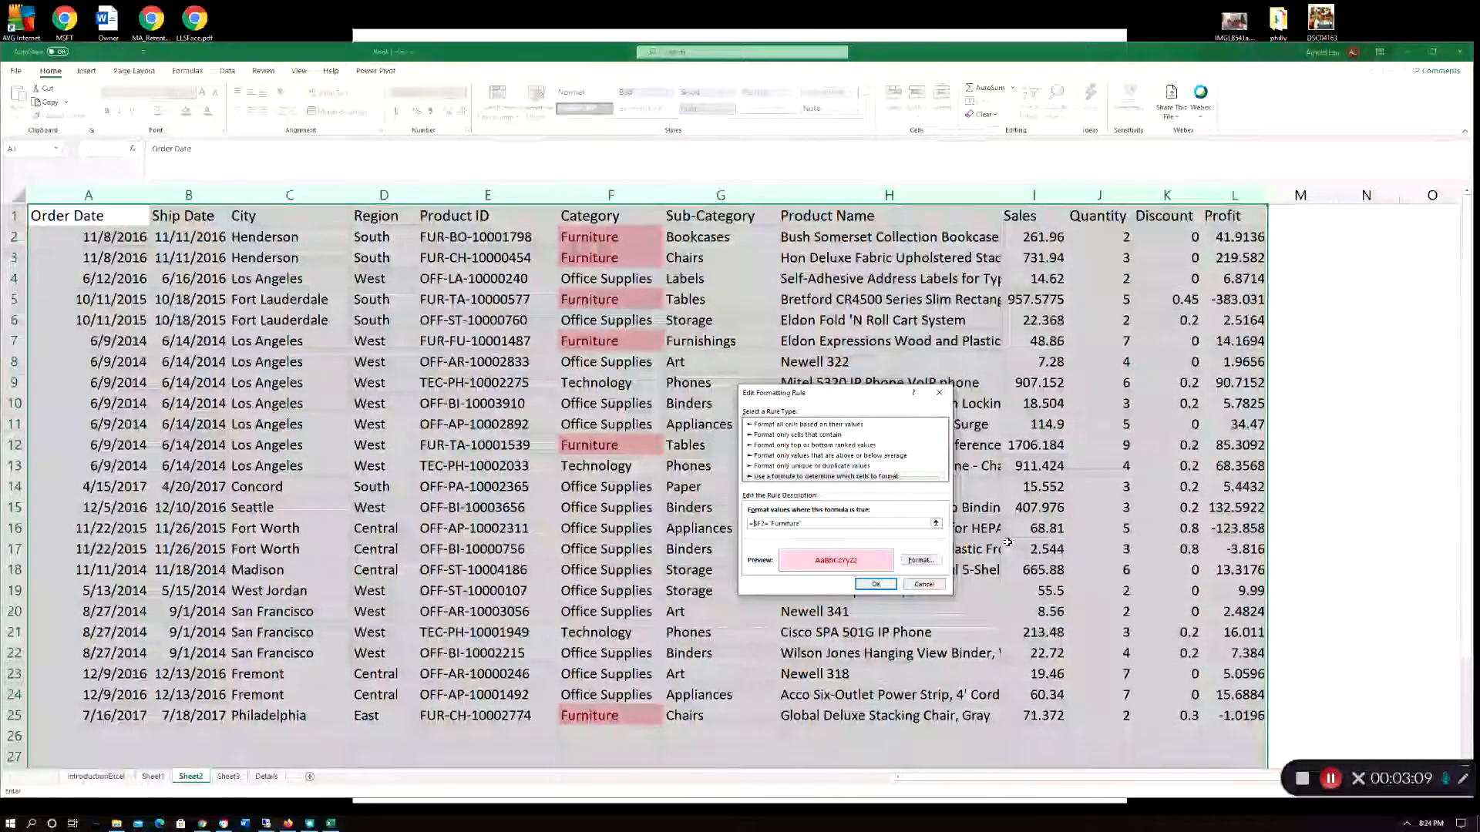
pyautogui.write('AND(')
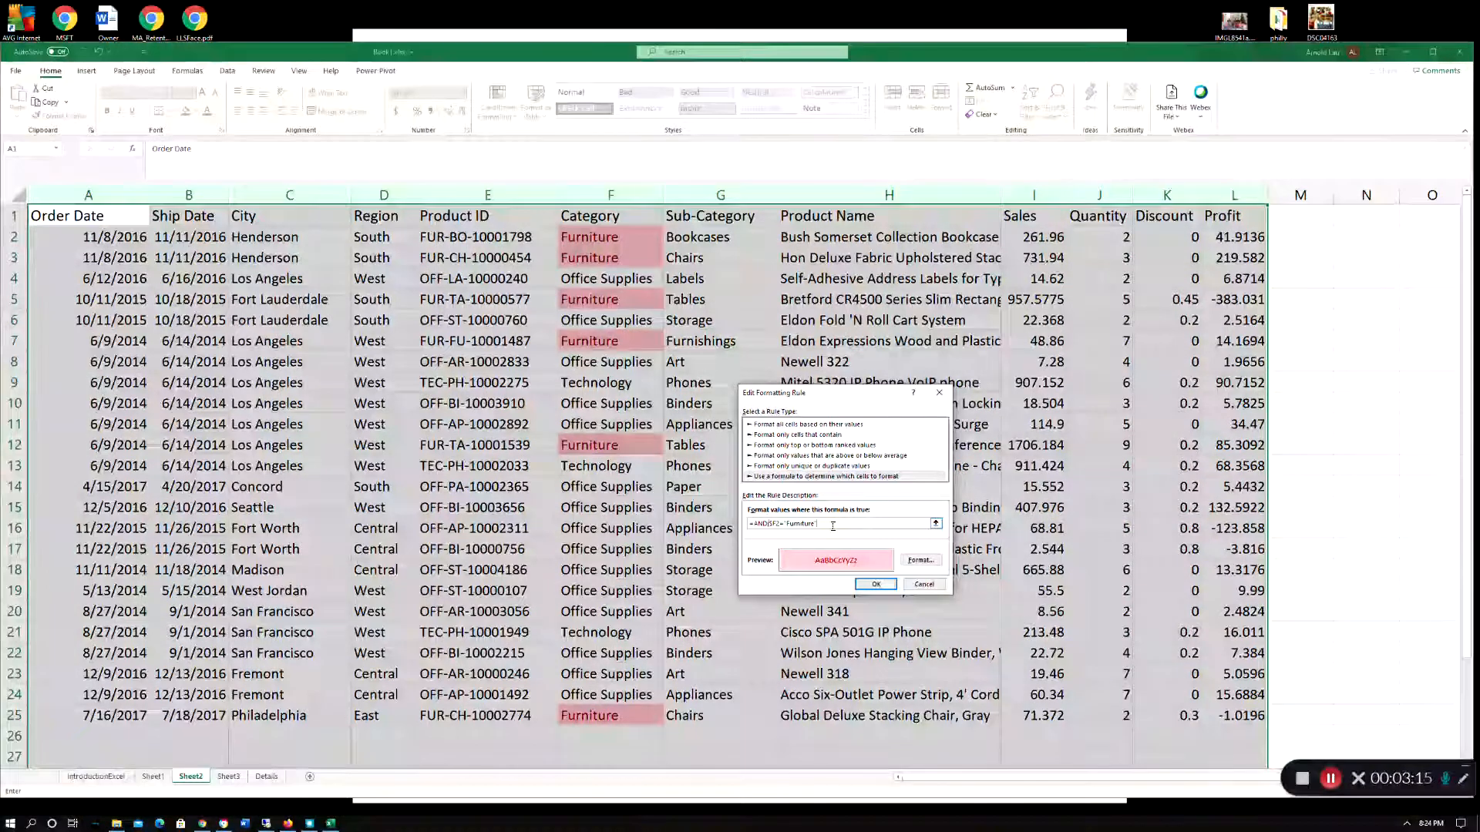
pyautogui.write(',')
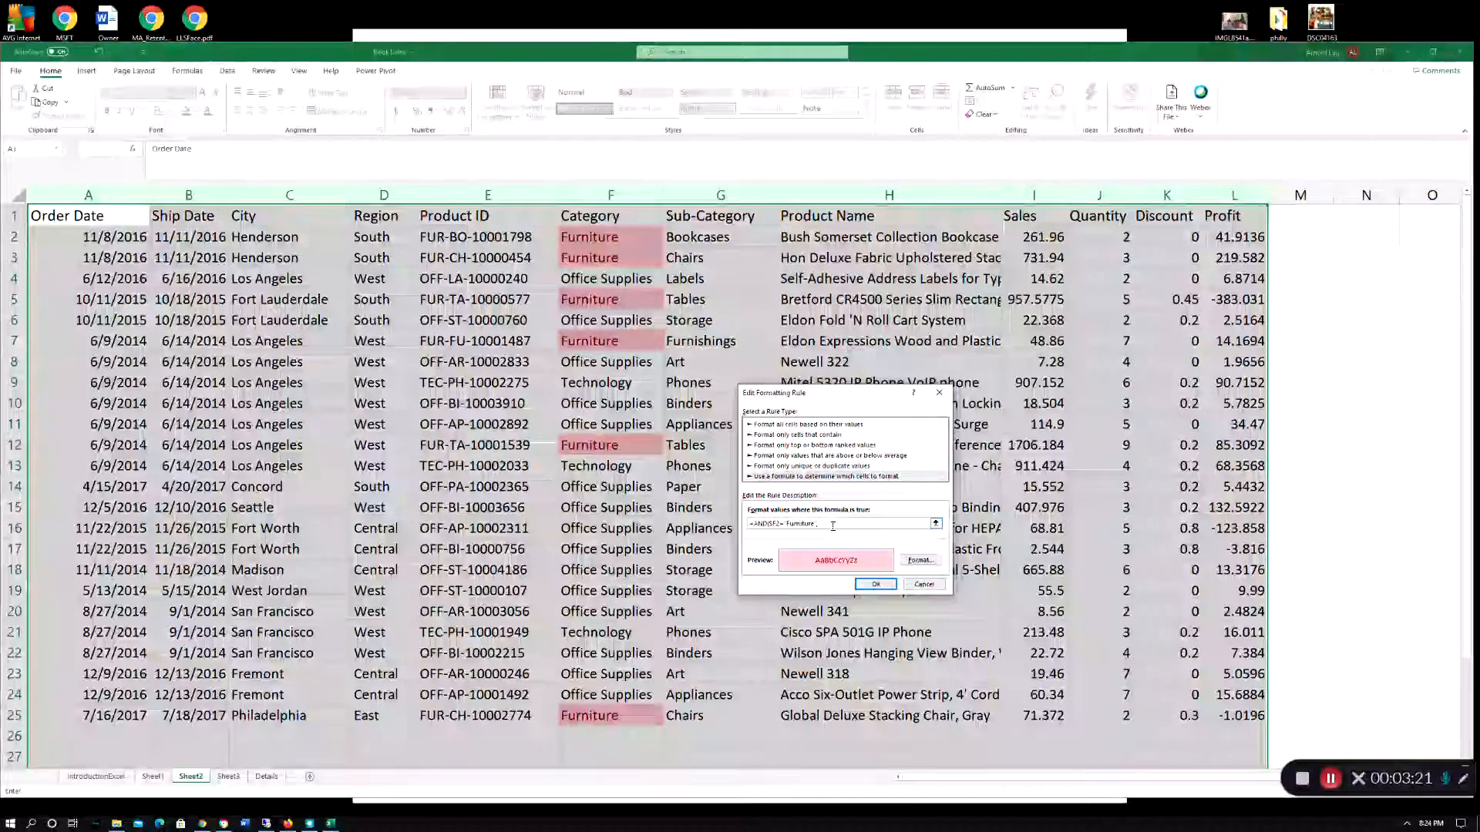
pyautogui.write('$L2')
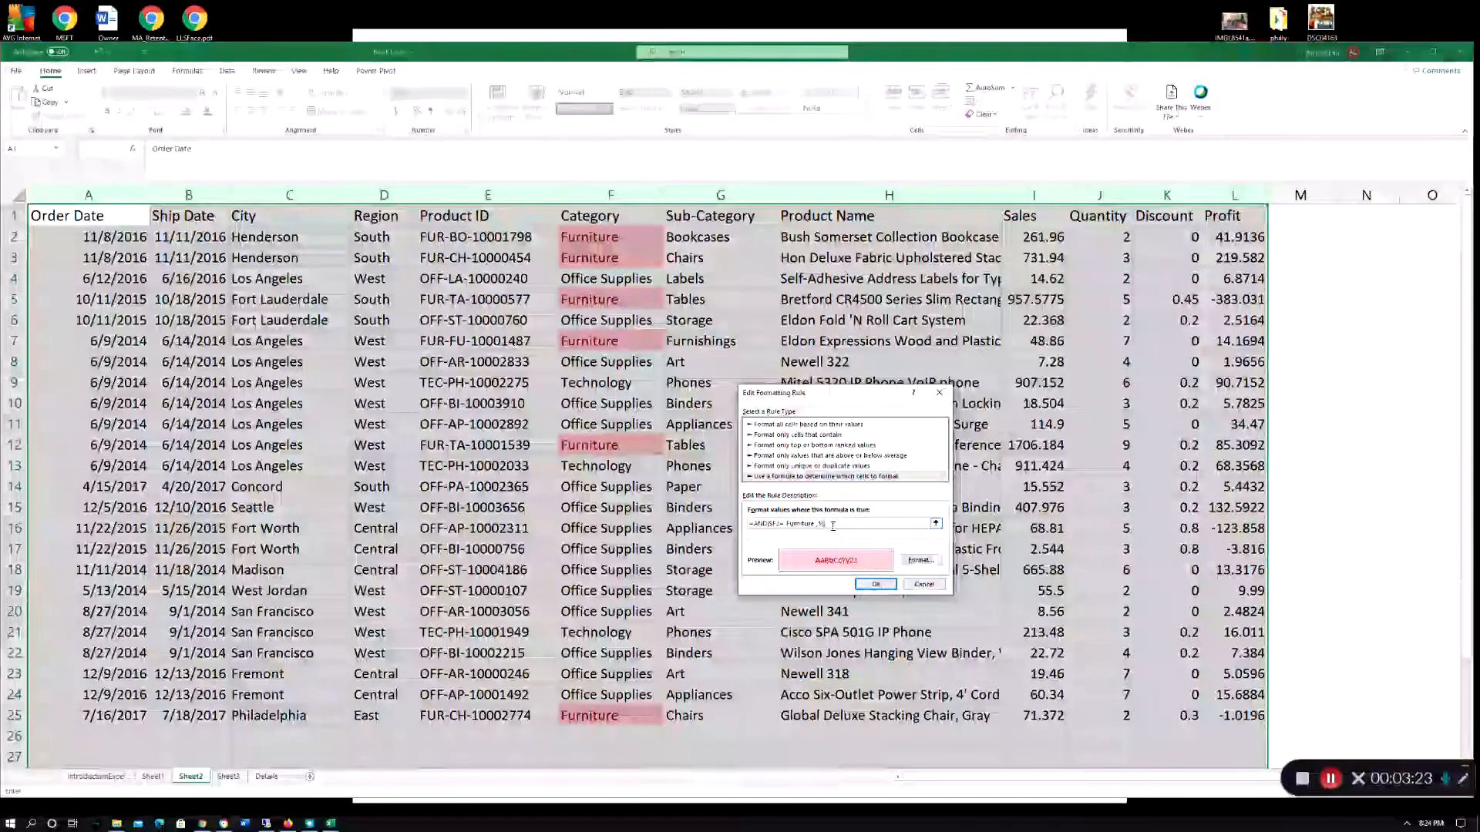
pyautogui.write('<')
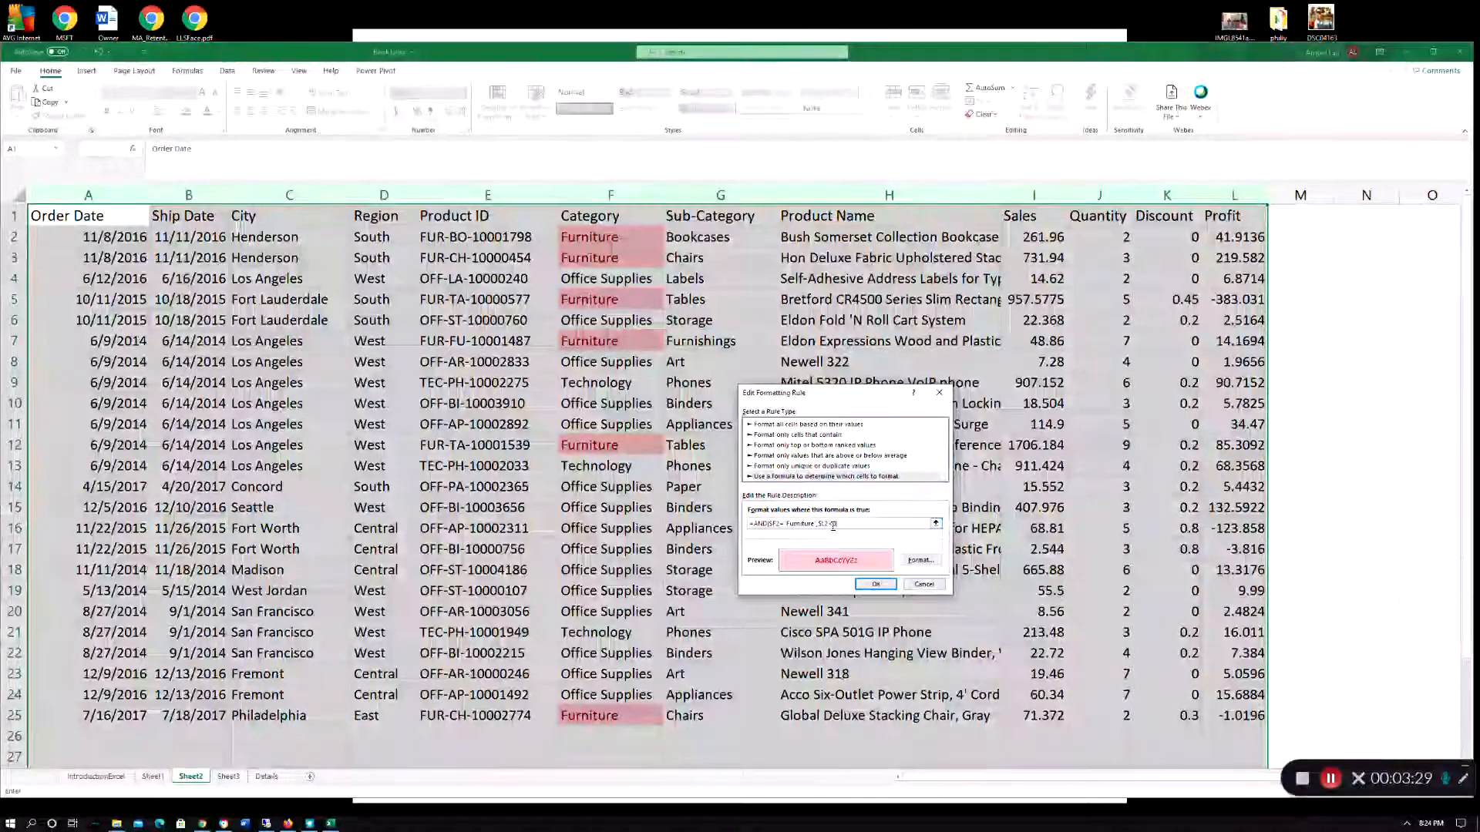
pyautogui.write('0')
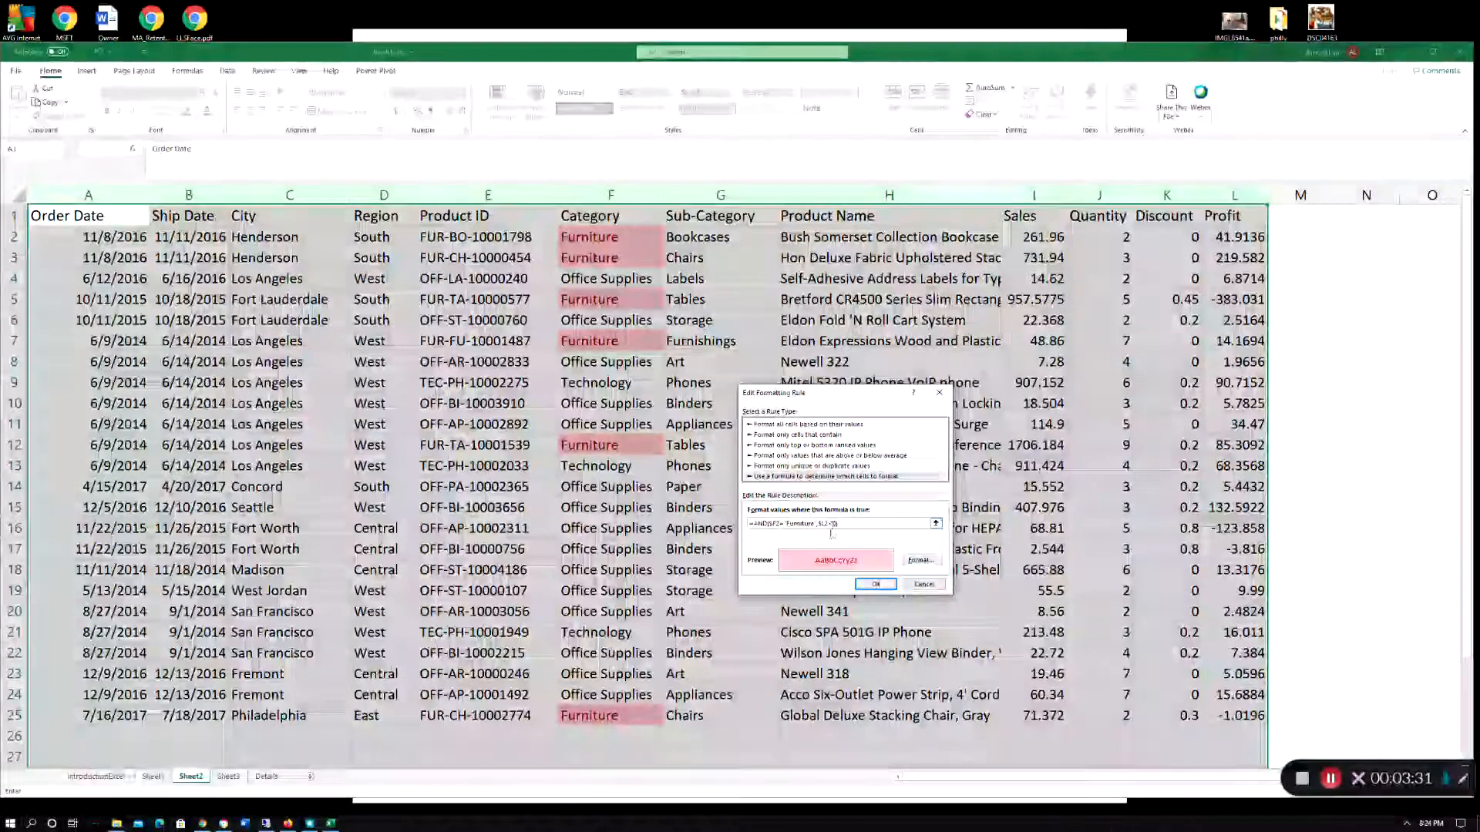
pyautogui.click(876, 585)
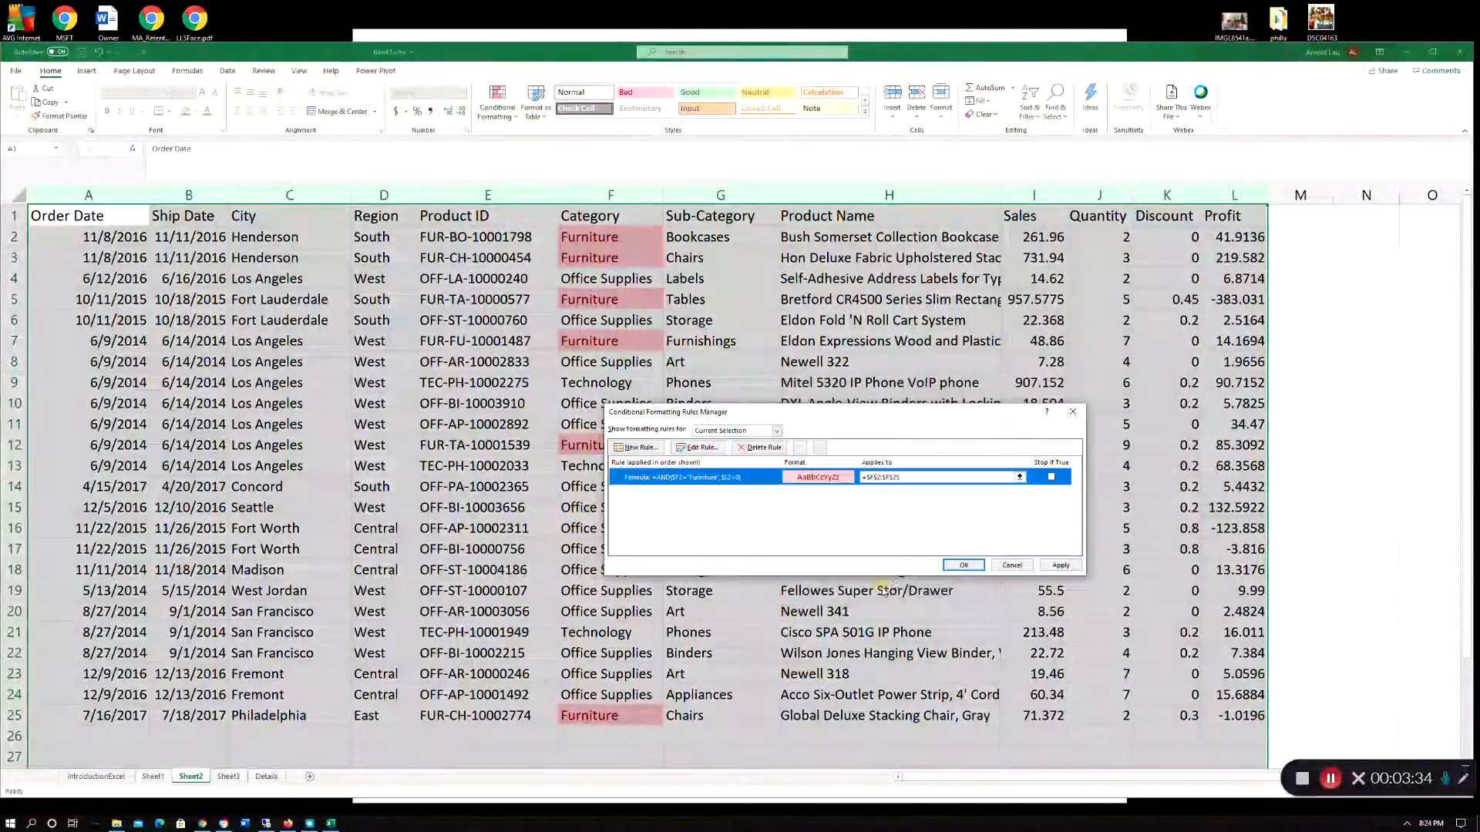
pyautogui.click(1061, 566)
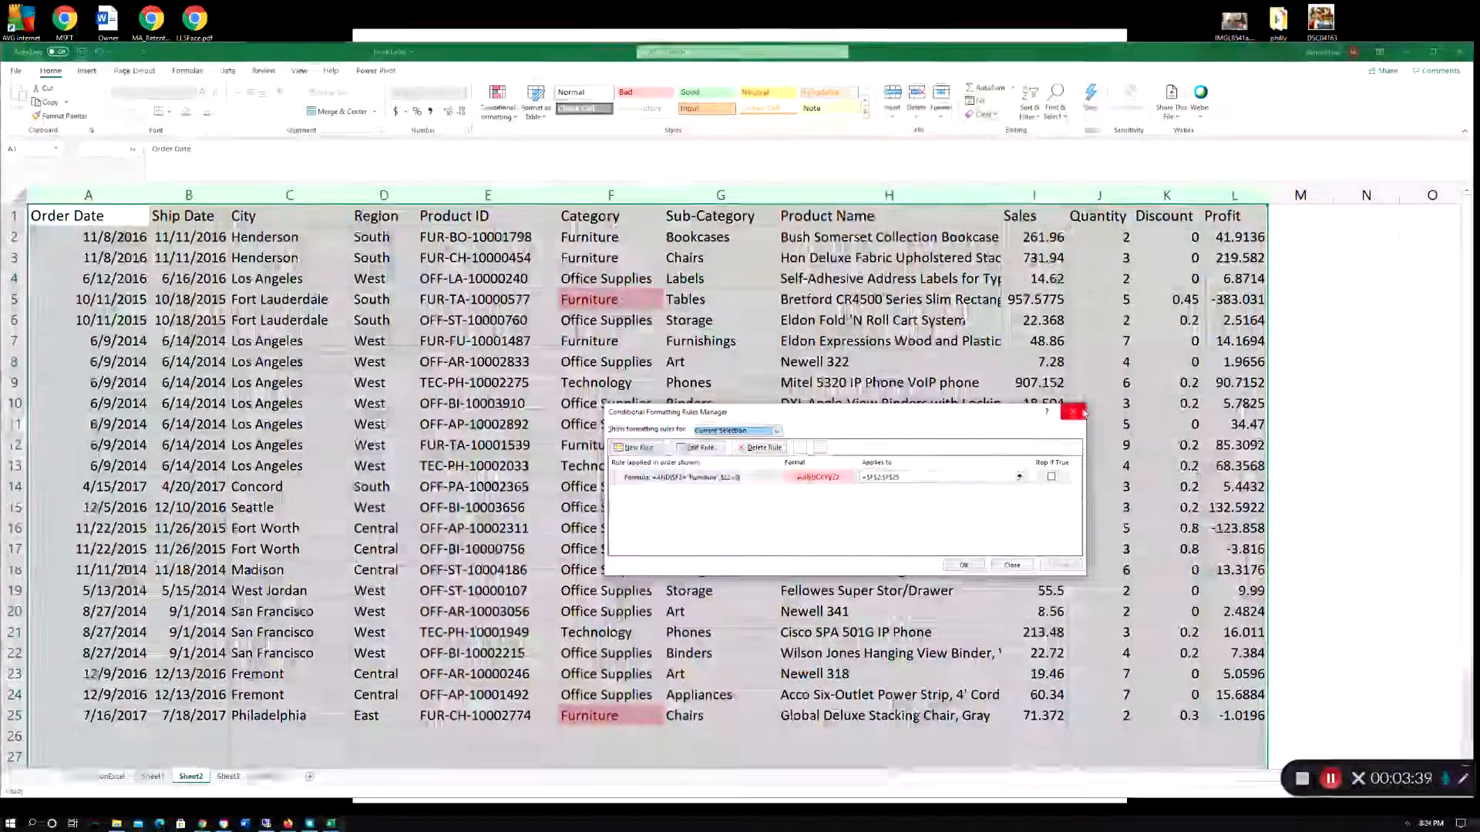
# - Extend the range of the AND formatting rule to $F$2:$L$25, apply it, and close the rules manager
pyautogui.moveTo(886, 422); pyautogui.dragTo(847, 474)
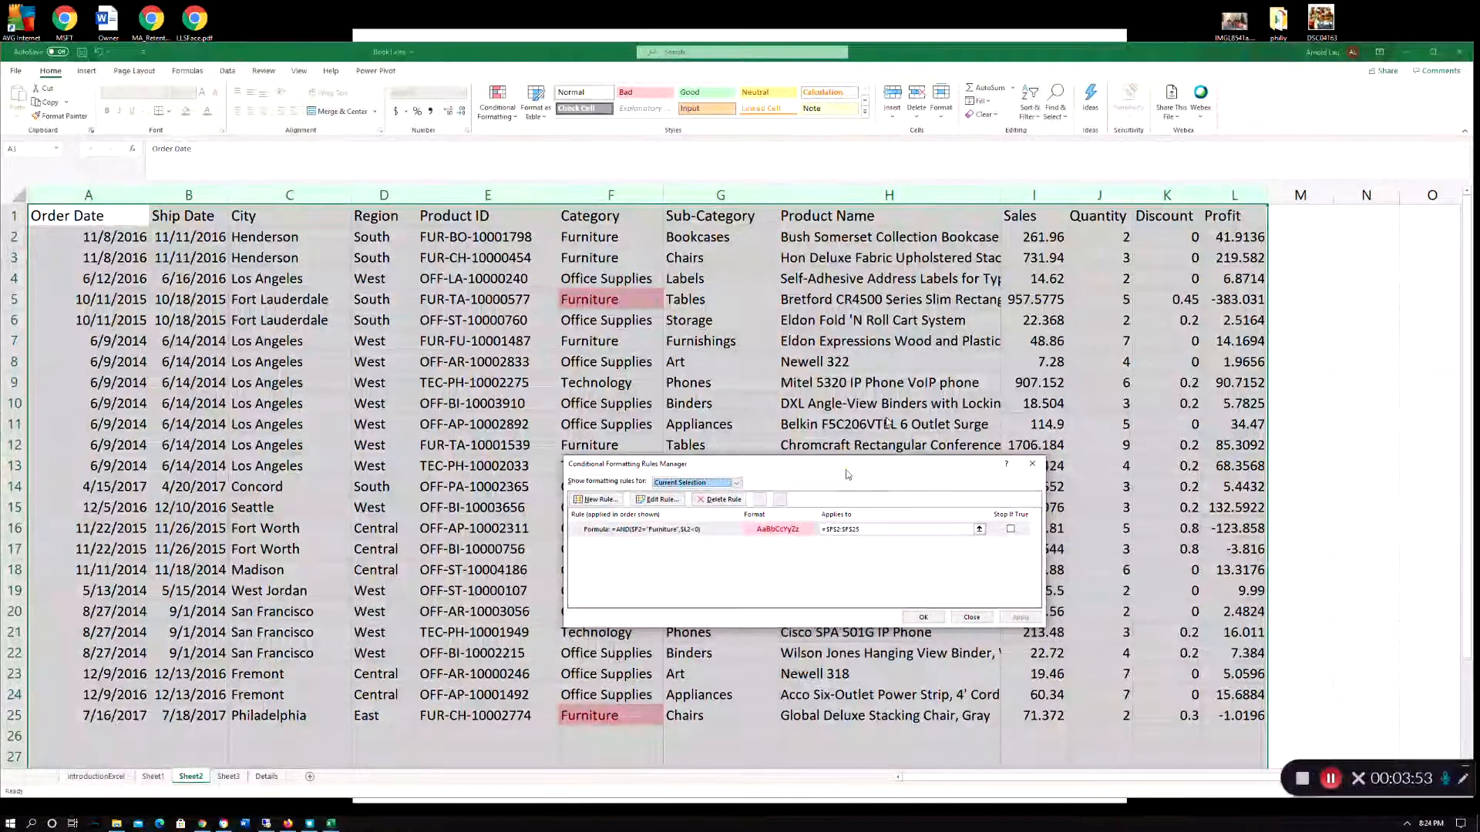
pyautogui.click(848, 530)
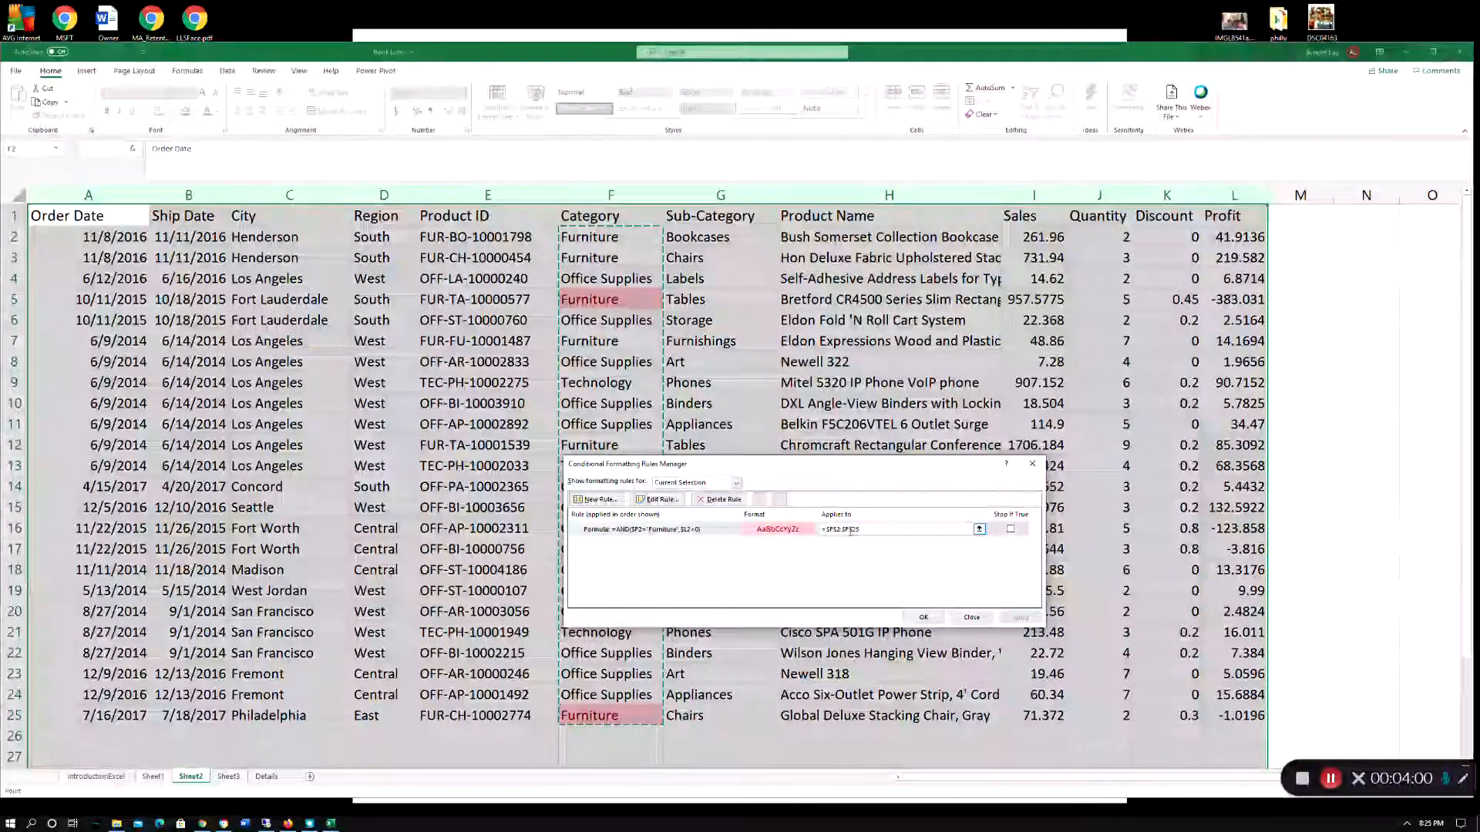
pyautogui.click(850, 530)
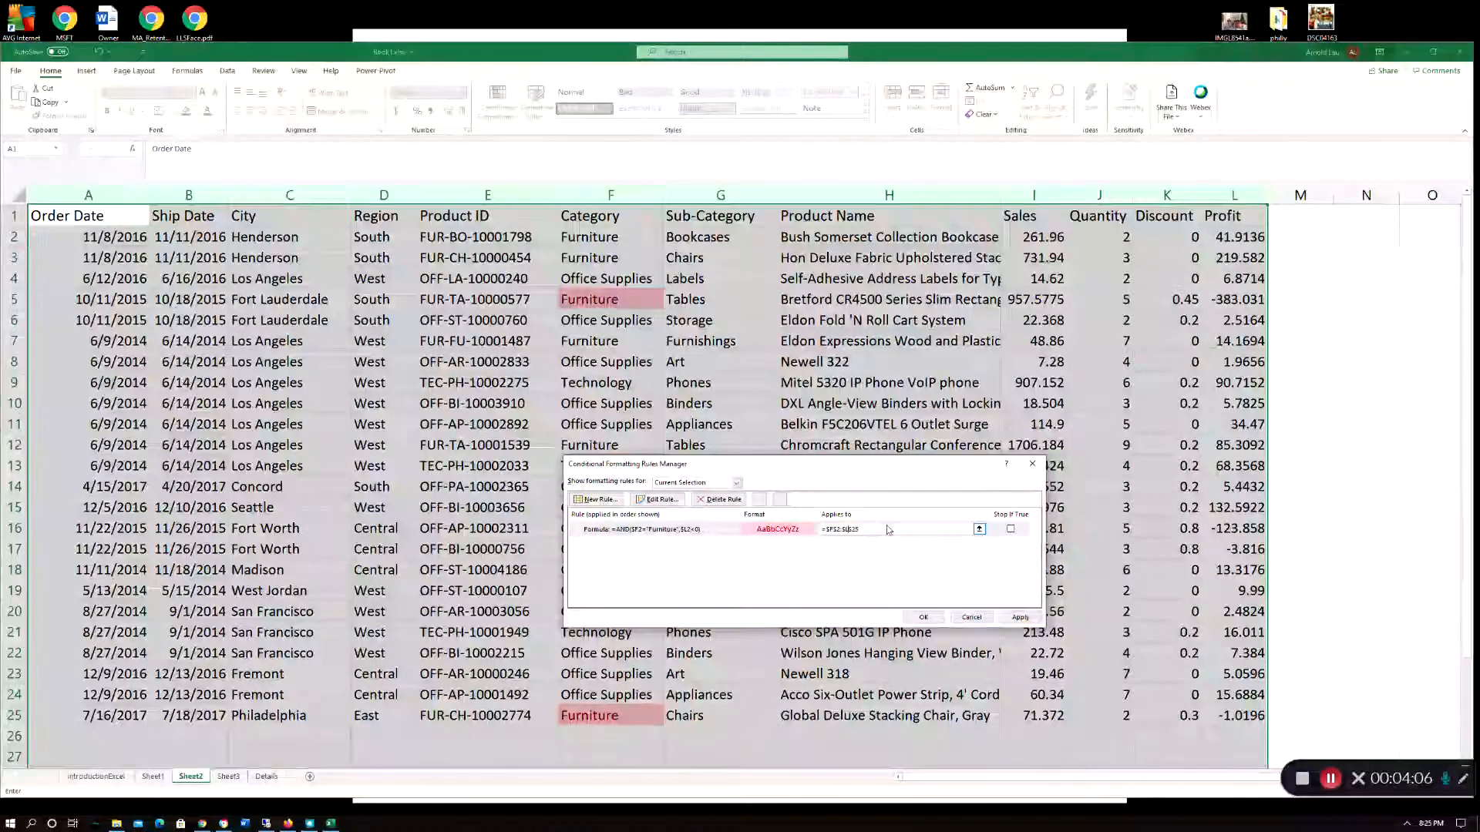
pyautogui.click(1020, 618)
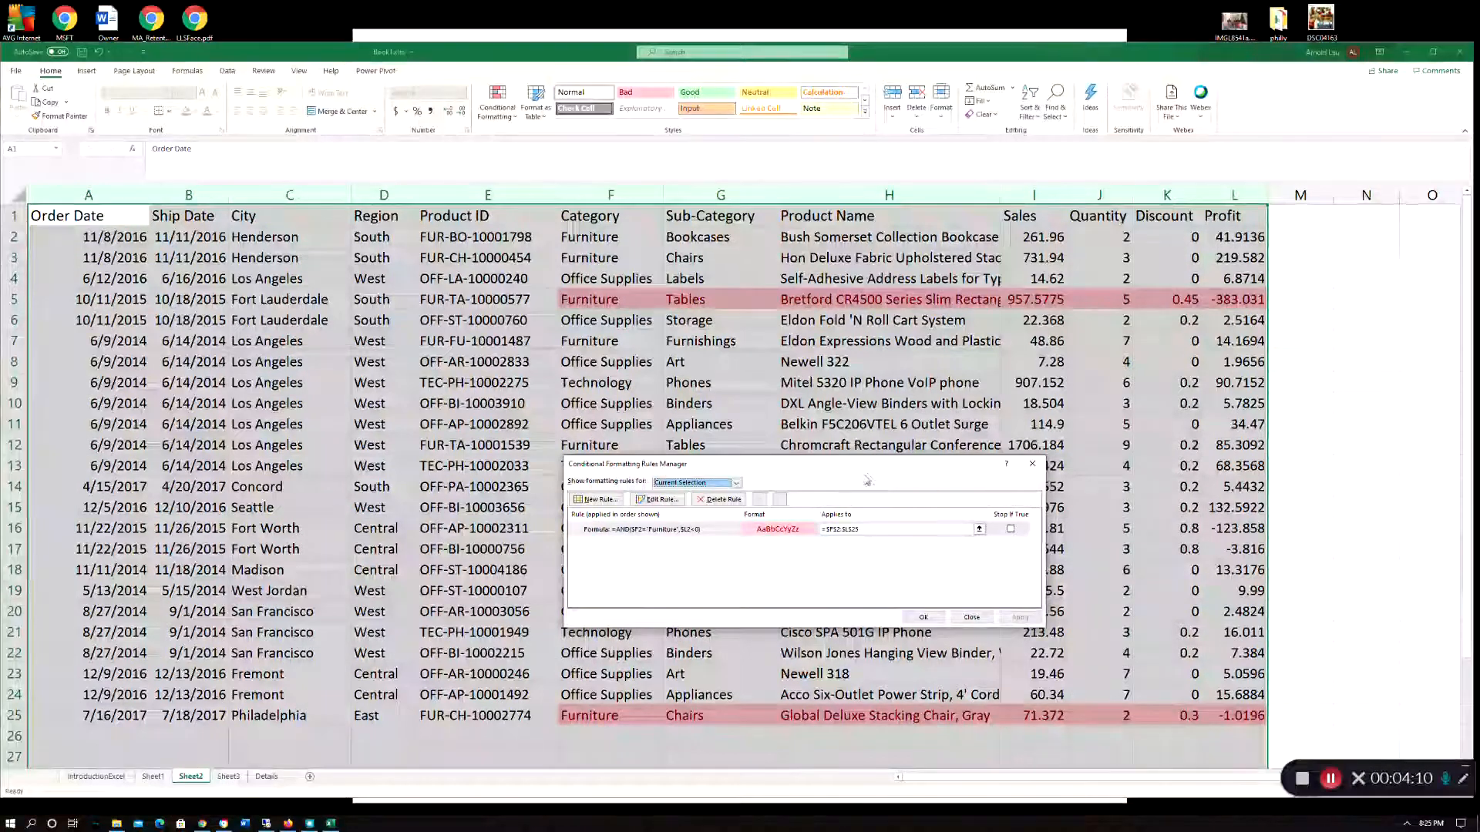
pyautogui.moveTo(868, 471); pyautogui.dragTo(756, 420)
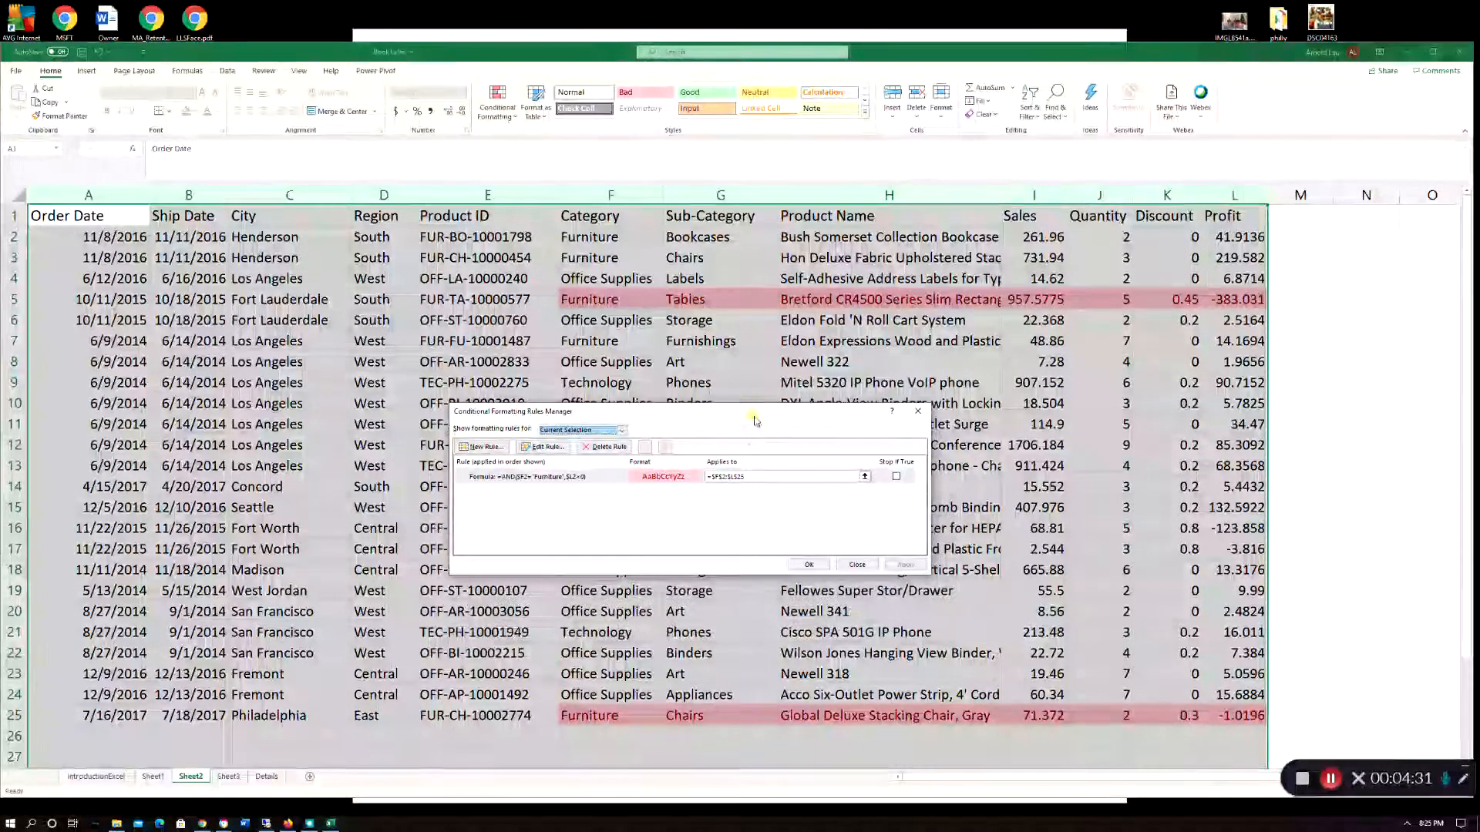
pyautogui.click(809, 565)
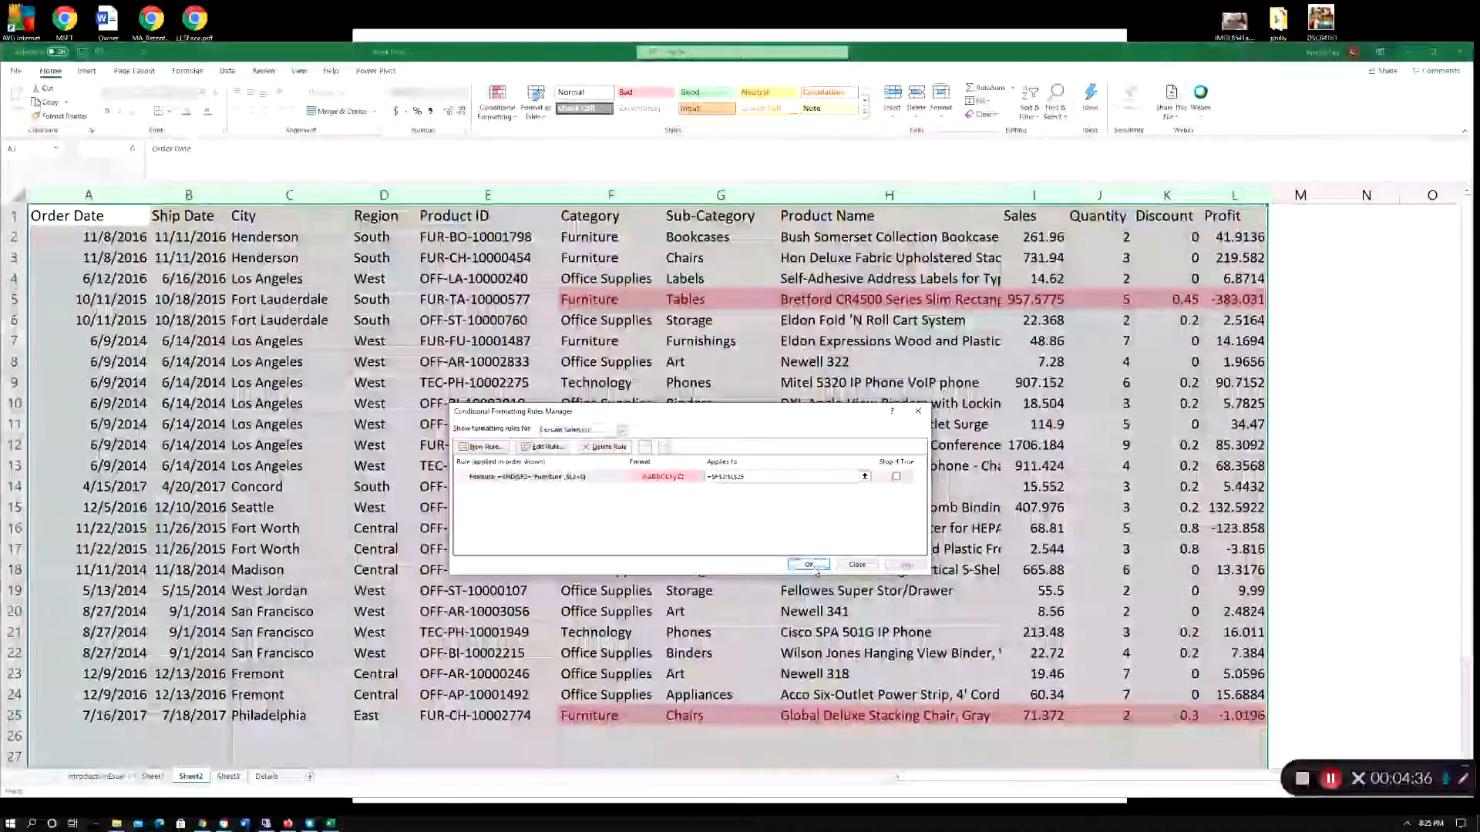